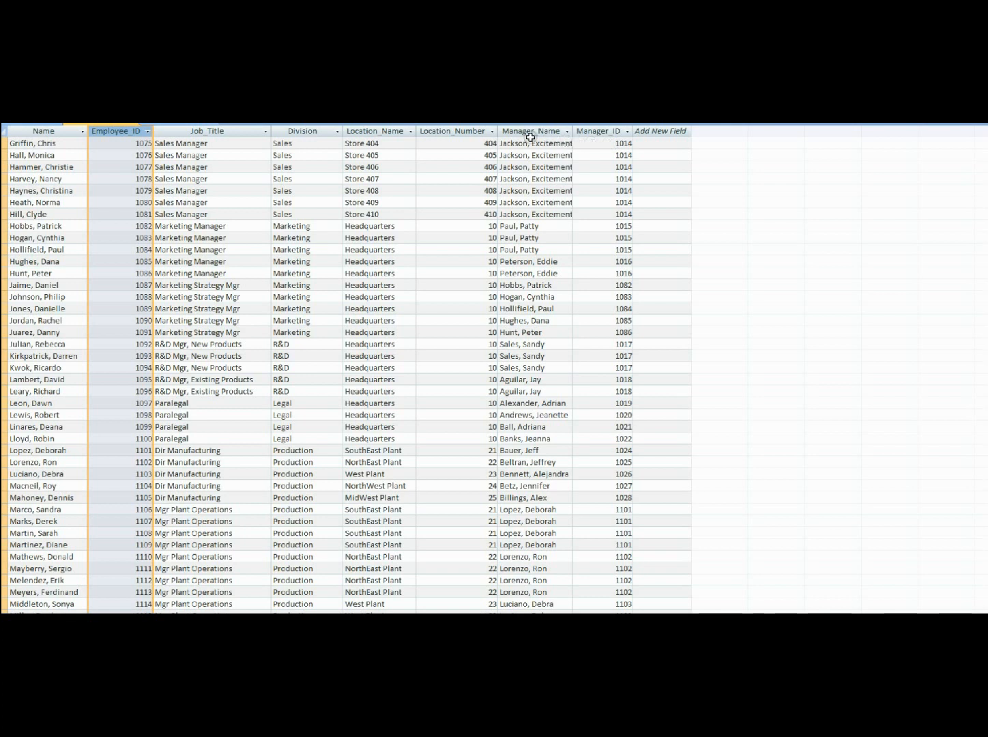
Step: Look up the first listed sales manager's Manager_ID in the Employee_ID column to find the manager's record, and close the search
{"action": "left_click", "coordinate": [522, 130]}
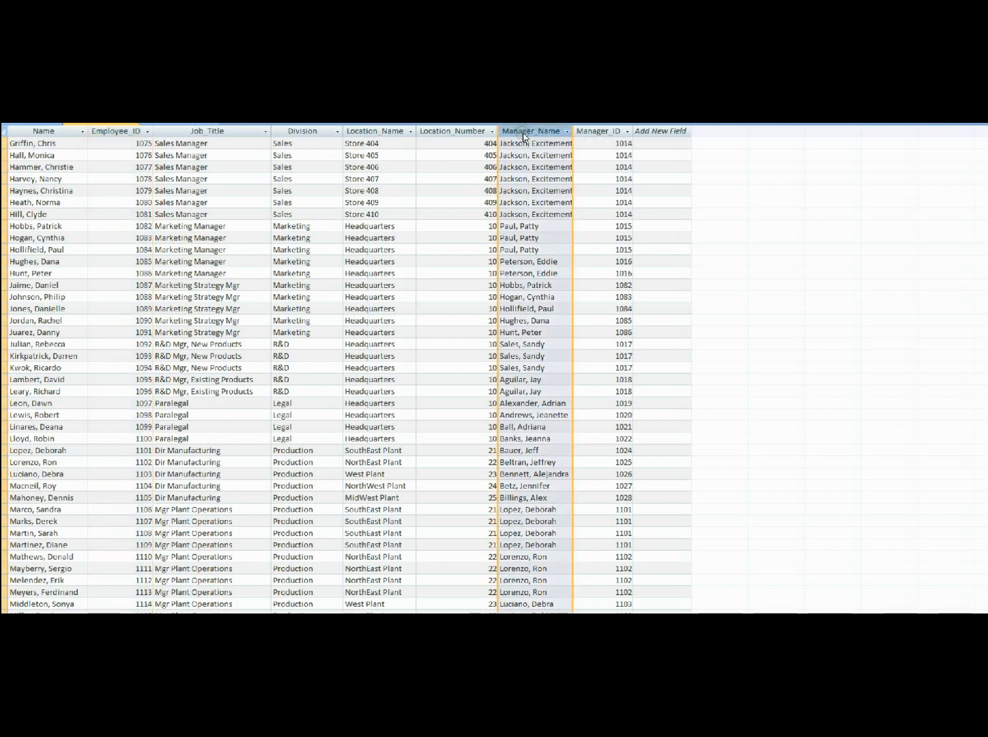
{"action": "left_click", "coordinate": [615, 143]}
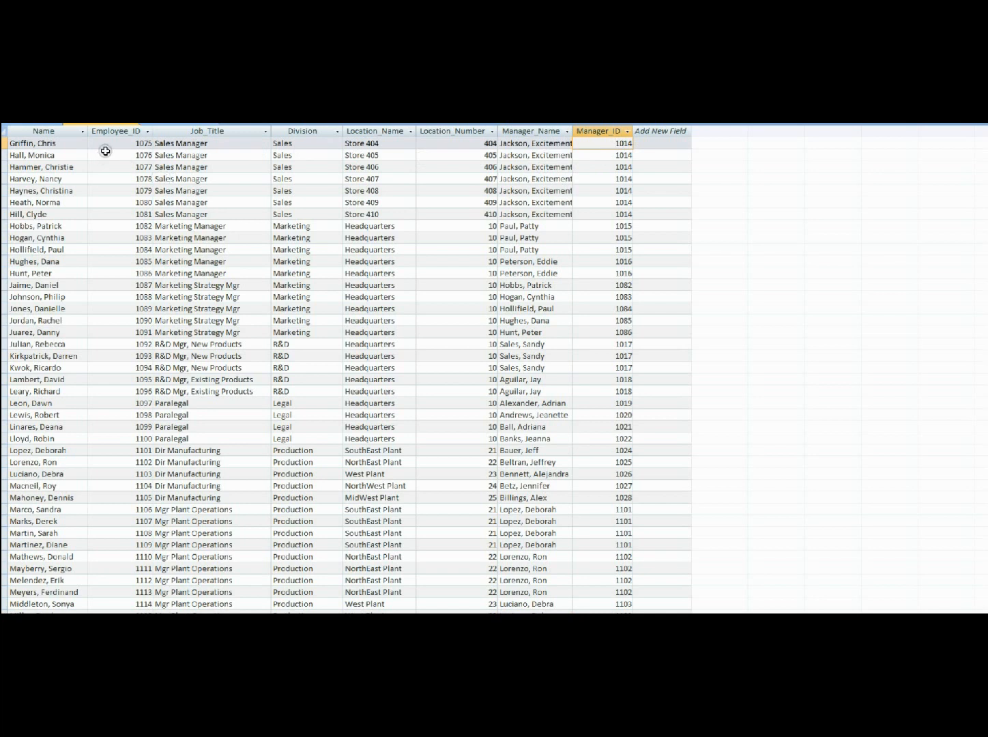
{"action": "left_click", "coordinate": [106, 143]}
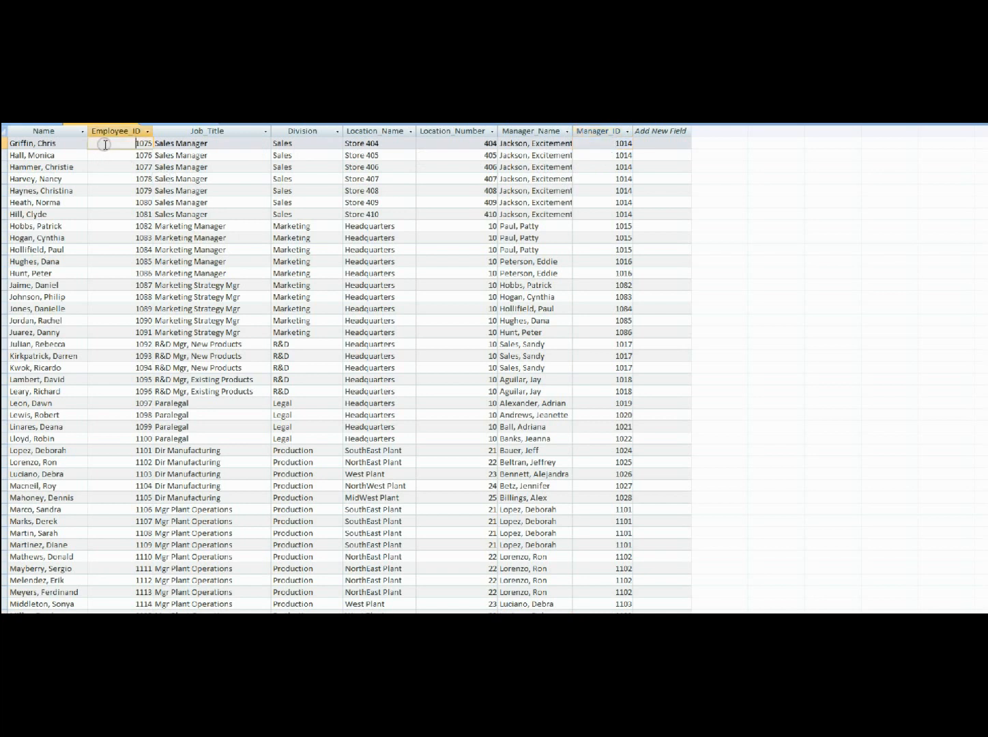
{"action": "key", "text": "ctrl+f"}
{"action": "type", "text": "1014"}
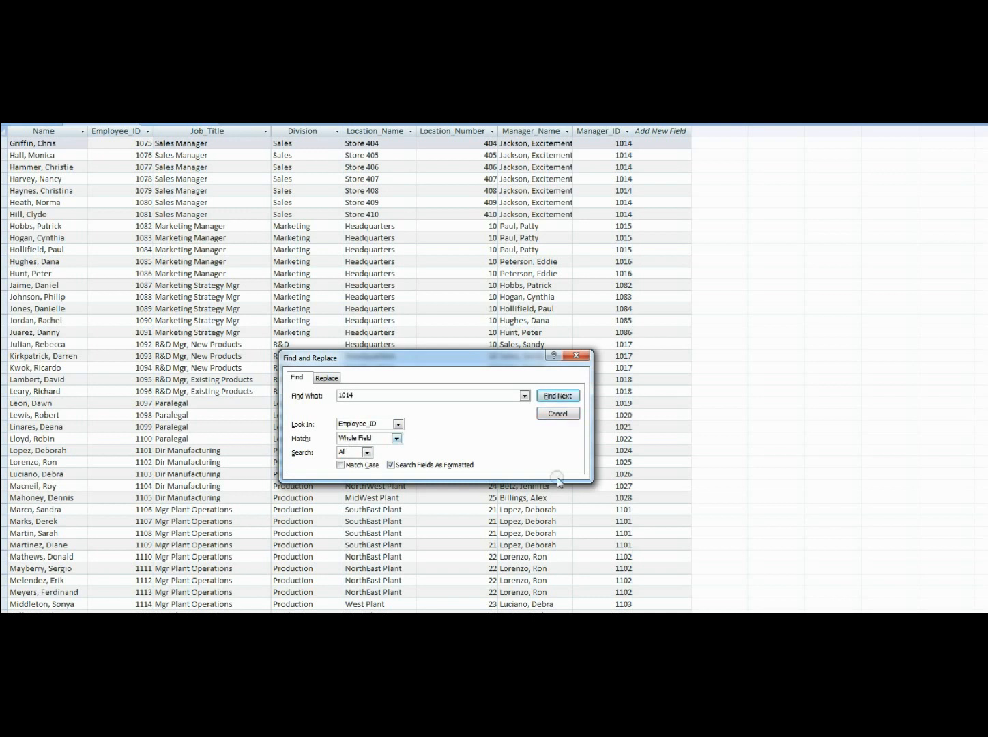
{"action": "left_click", "coordinate": [558, 396]}
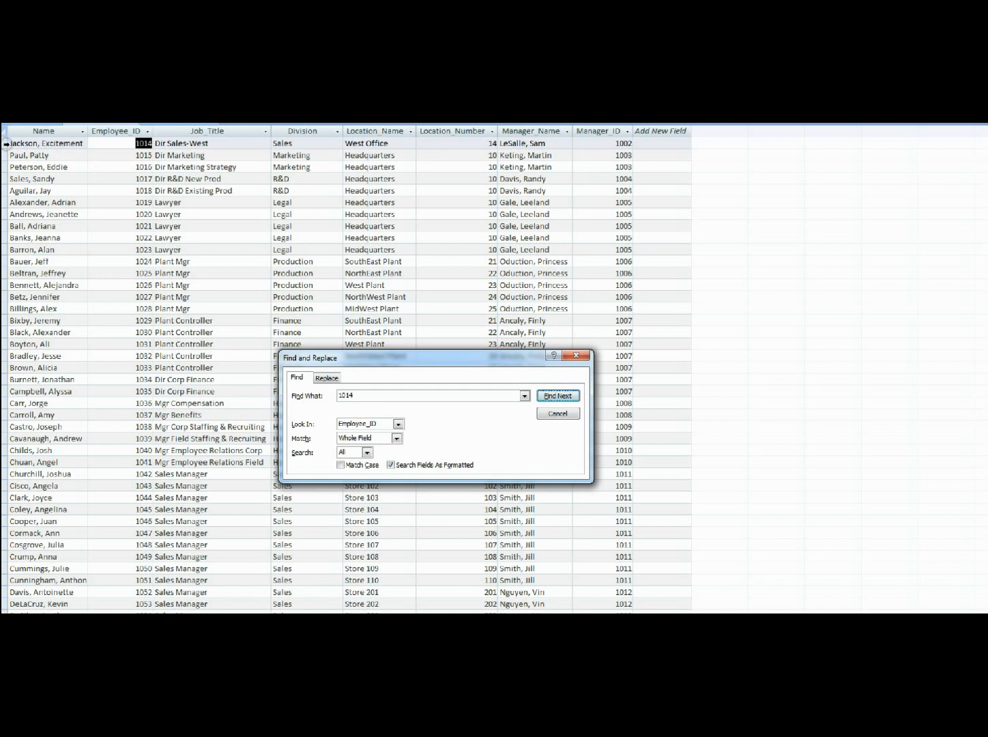
{"action": "left_click", "coordinate": [6, 144]}
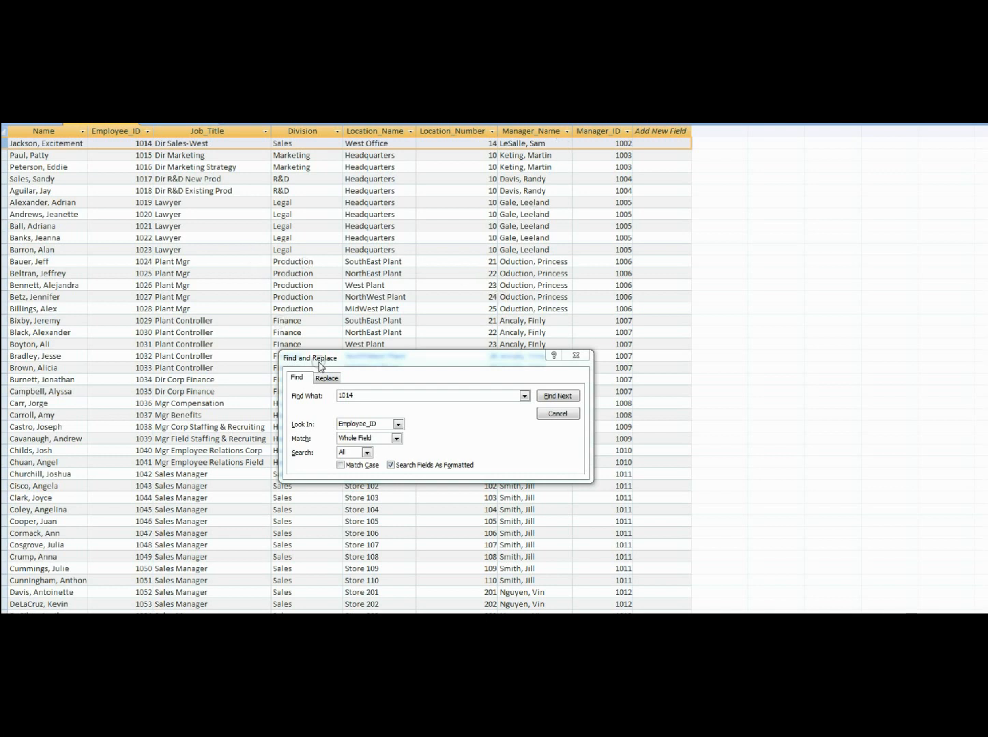
{"action": "left_click", "coordinate": [558, 413]}
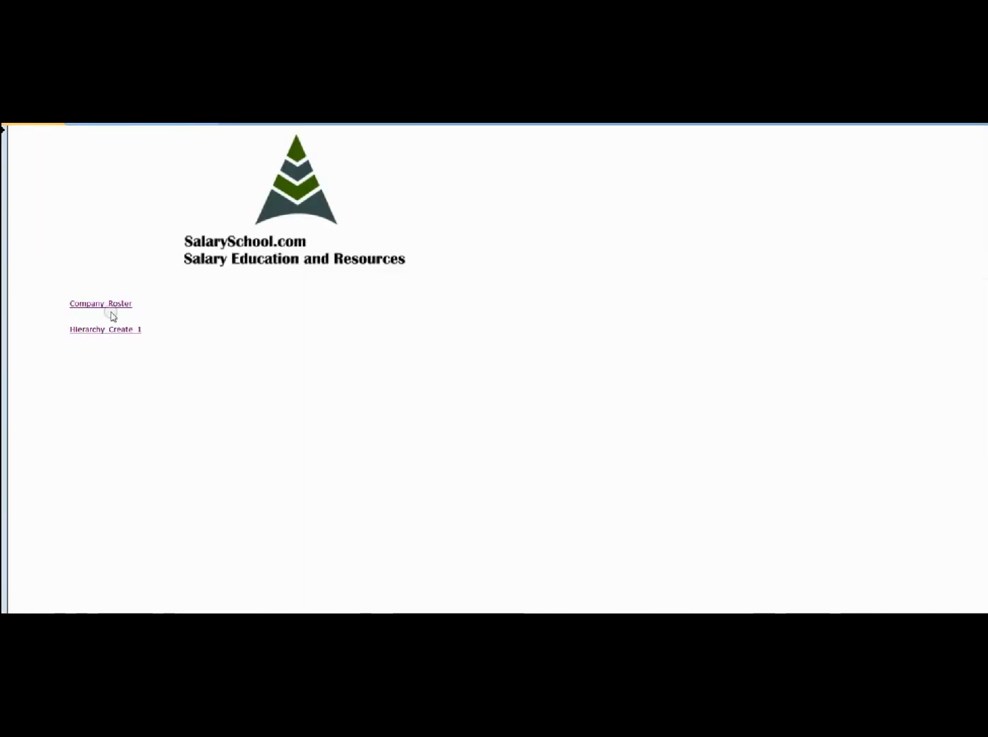
Step: Open the Hierarchy_Create_1 query and examine the CEO row's name, job title and level-one manager fields
{"action": "left_click", "coordinate": [108, 331]}
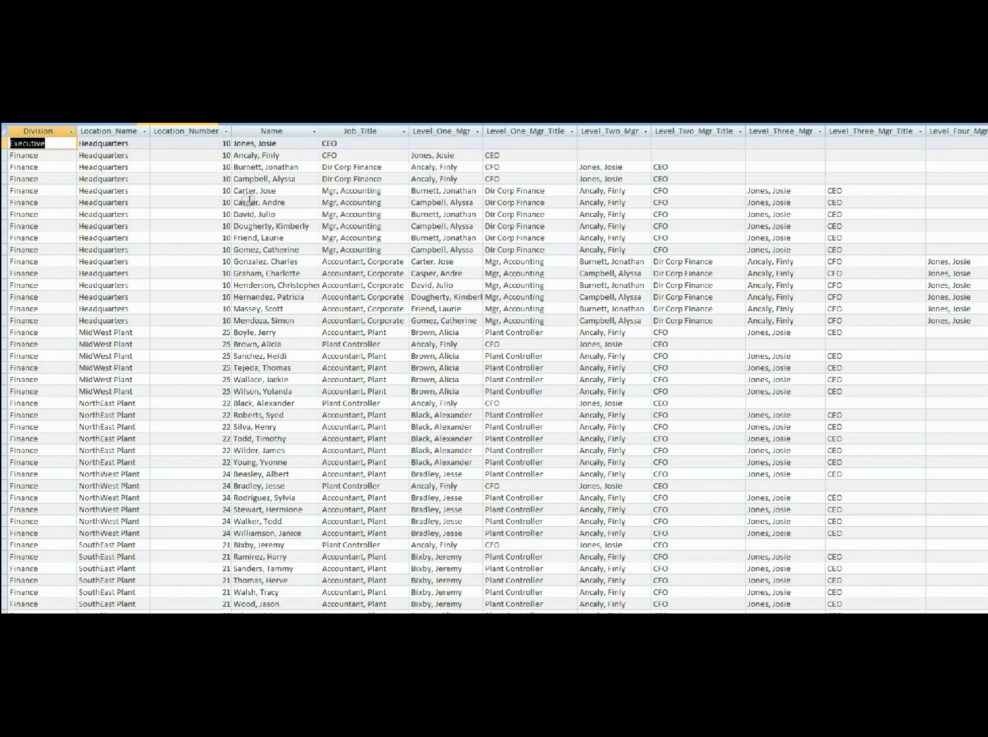
{"action": "left_click", "coordinate": [253, 142]}
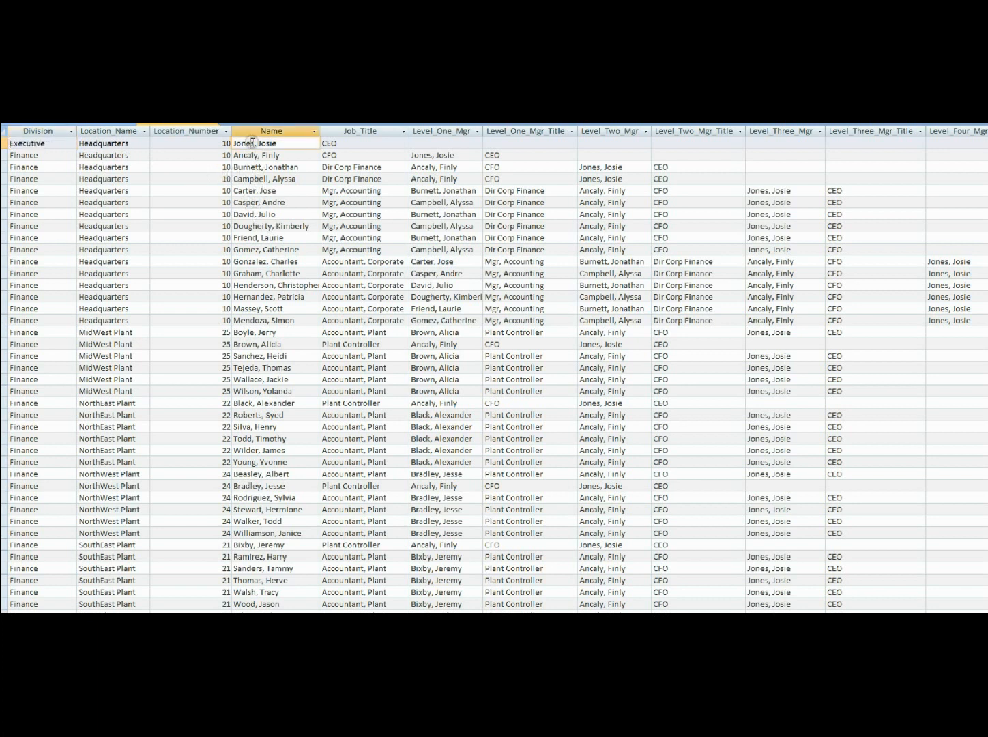
{"action": "left_click", "coordinate": [337, 144]}
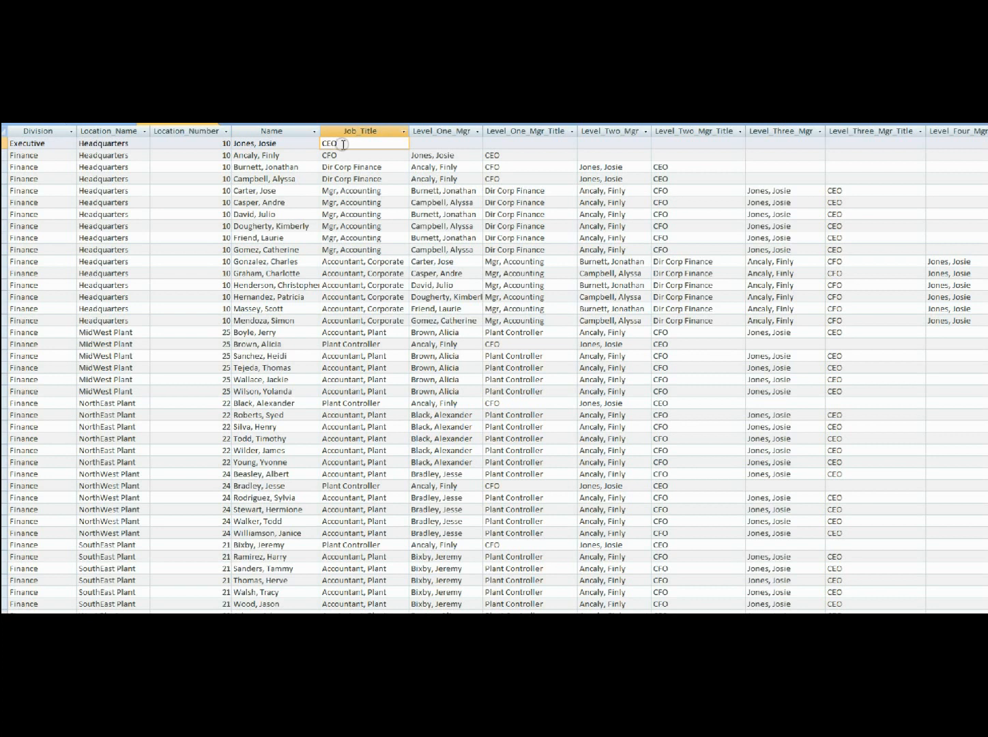
{"action": "left_click", "coordinate": [435, 143]}
{"action": "left_click", "coordinate": [517, 144]}
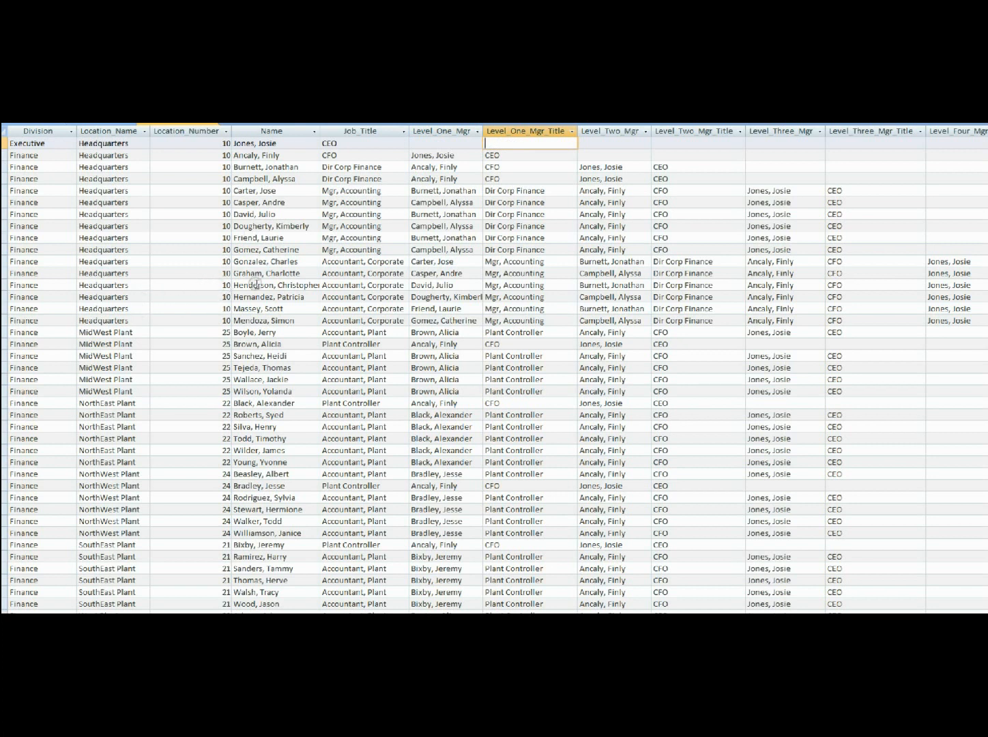
Step: Trace one headquarters corporate accountant's reporting chain across the manager and title fields from level one to level four
{"action": "left_click_drag", "start_coordinate": [243, 285], "coordinate": [343, 289]}
{"action": "left_click", "coordinate": [335, 287]}
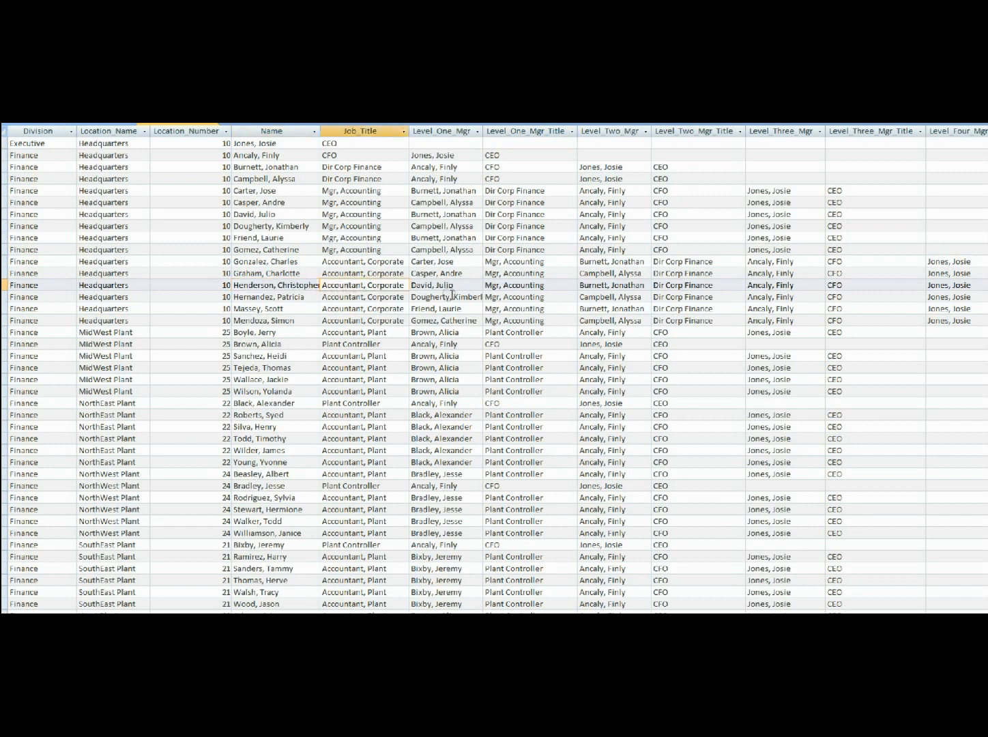
{"action": "left_click_drag", "start_coordinate": [432, 285], "coordinate": [530, 285]}
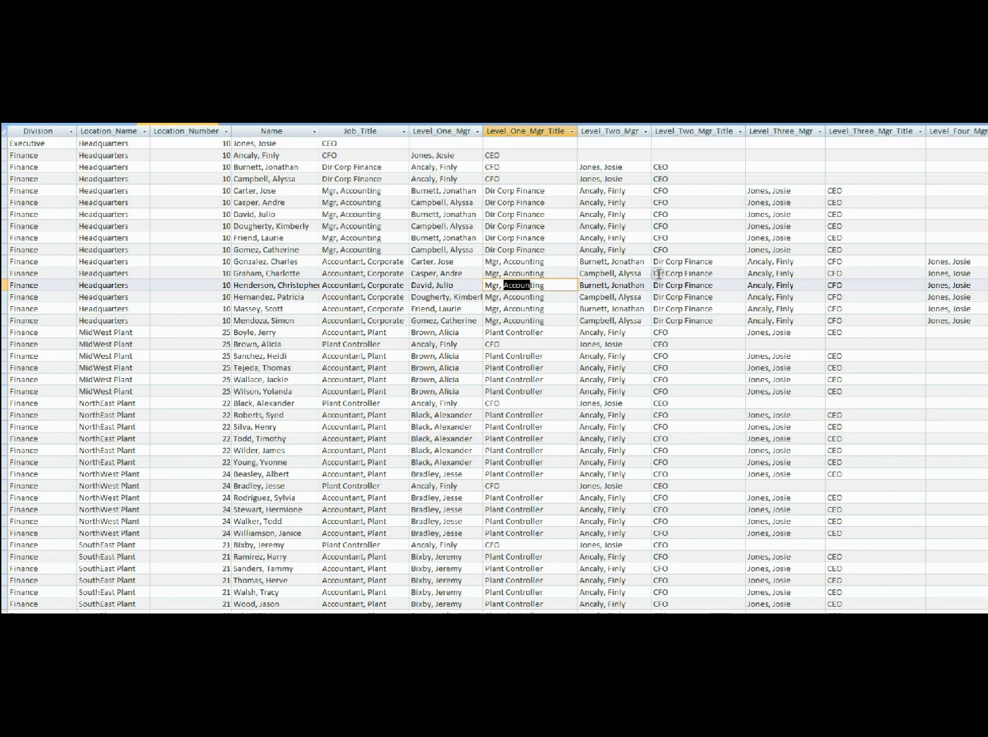
{"action": "left_click_drag", "start_coordinate": [600, 285], "coordinate": [707, 286]}
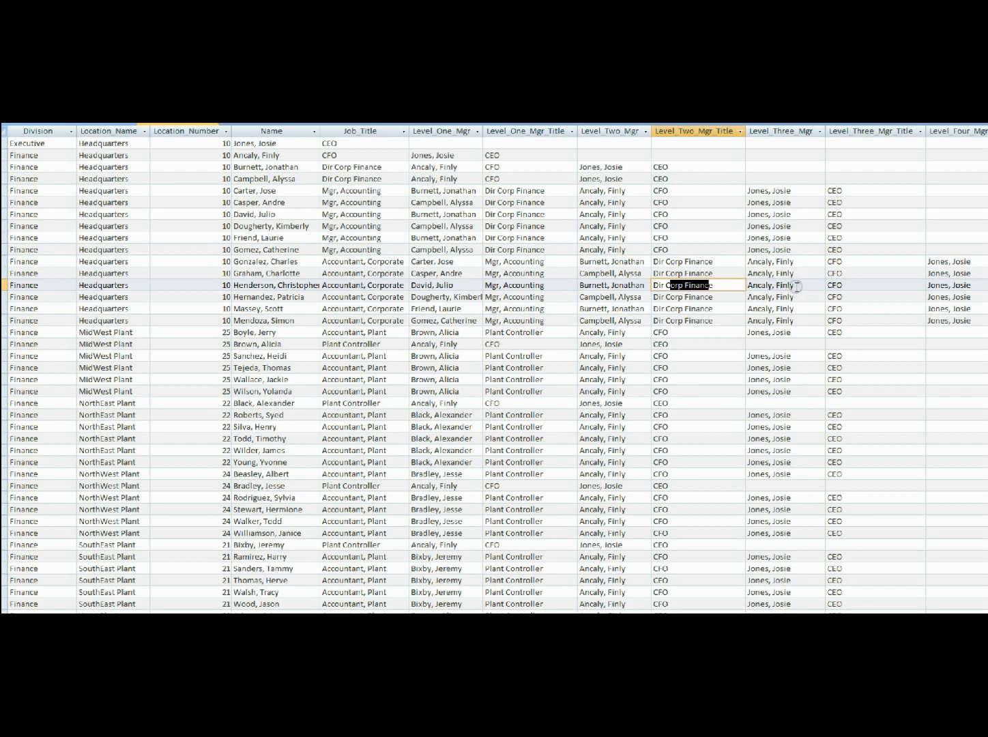
{"action": "left_click", "coordinate": [797, 286]}
{"action": "left_click_drag", "start_coordinate": [794, 287], "coordinate": [761, 287]}
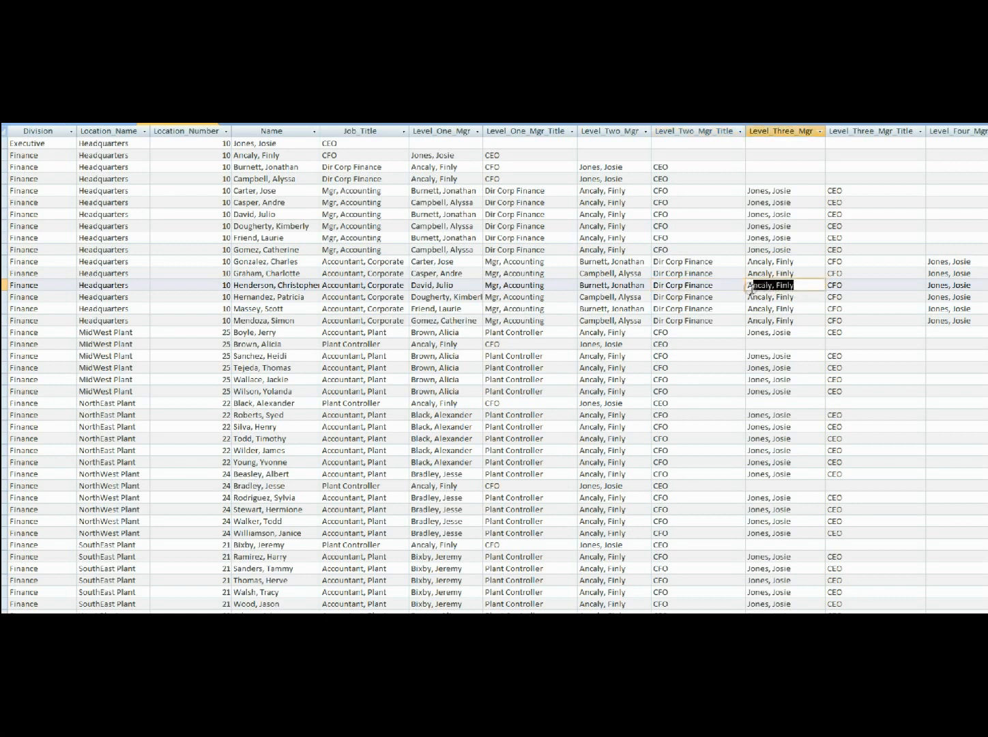
{"action": "left_click", "coordinate": [847, 286]}
{"action": "left_click_drag", "start_coordinate": [846, 285], "coordinate": [828, 285]}
{"action": "left_click", "coordinate": [963, 287]}
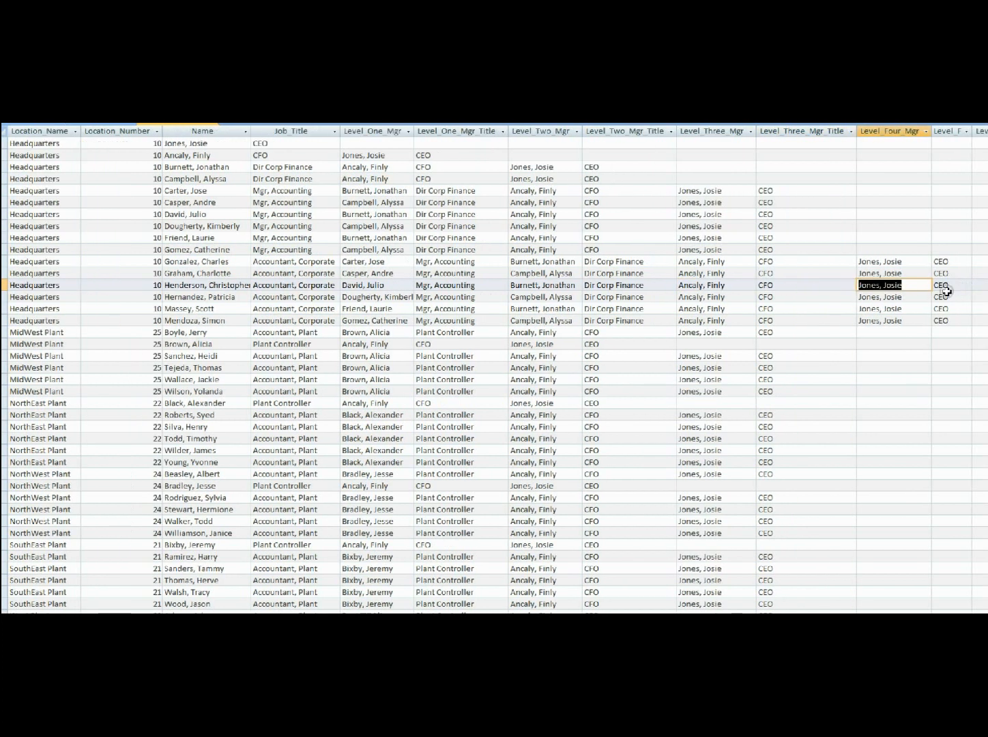
Step: Examine the higher manager levels for the MidWest Plant assembly employees, and show the hierarchy query in Design view
{"action": "left_click", "coordinate": [970, 618]}
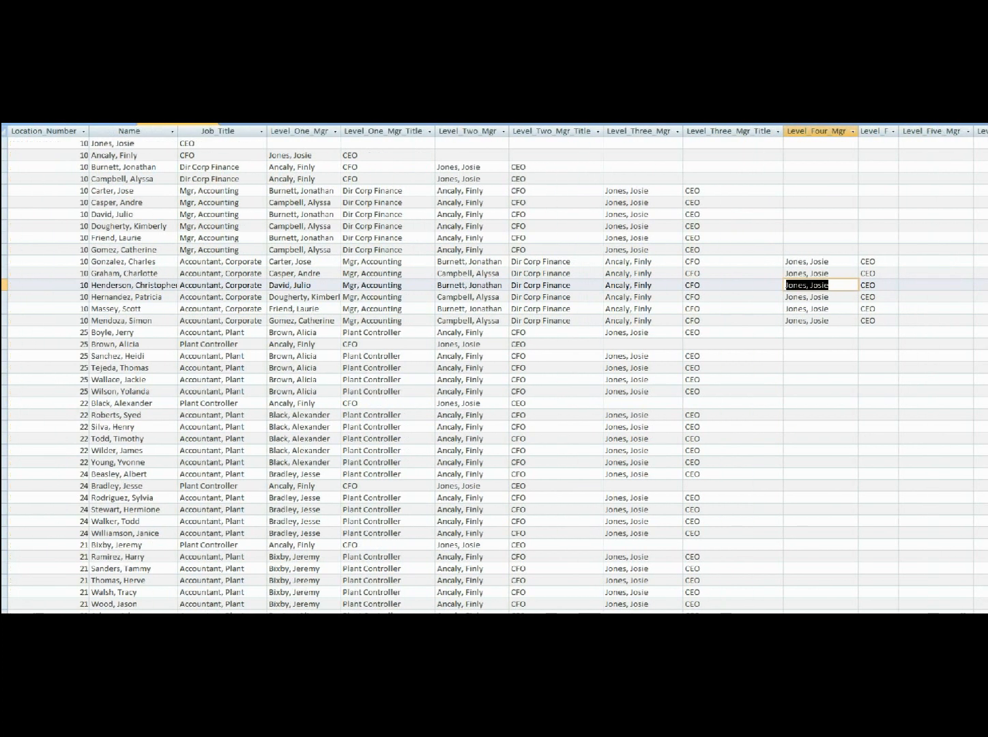
{"action": "left_click", "coordinate": [970, 618]}
{"action": "left_click", "coordinate": [971, 618]}
{"action": "scroll", "coordinate": [868, 406], "scroll_direction": "down", "scroll_amount": 12}
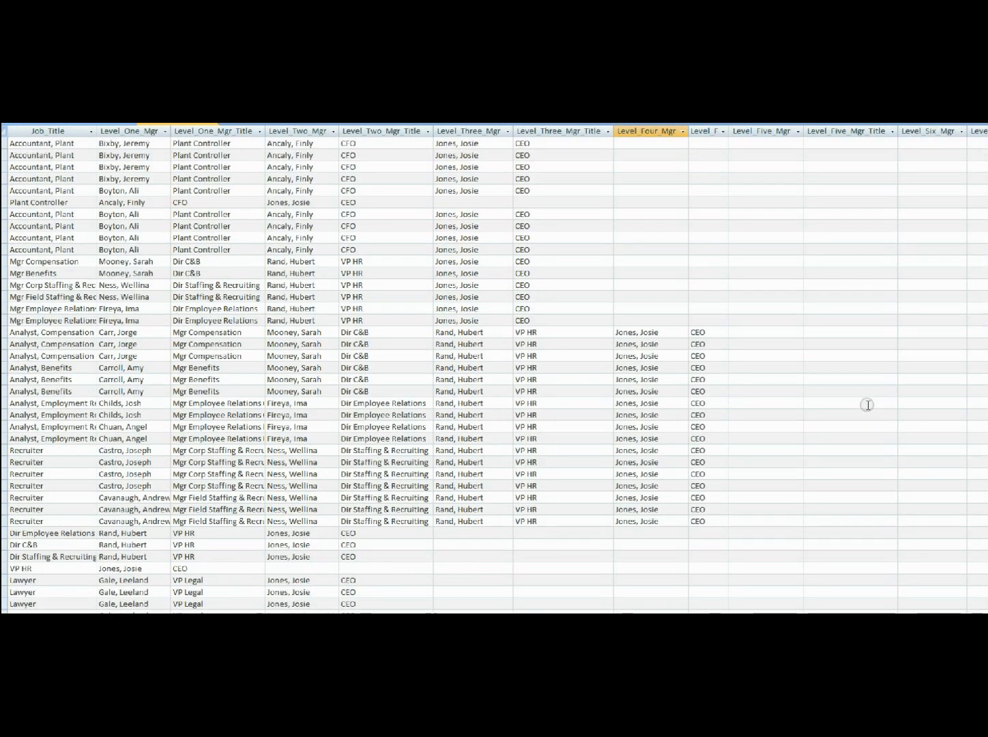
{"action": "scroll", "coordinate": [867, 405], "scroll_direction": "down", "scroll_amount": 18}
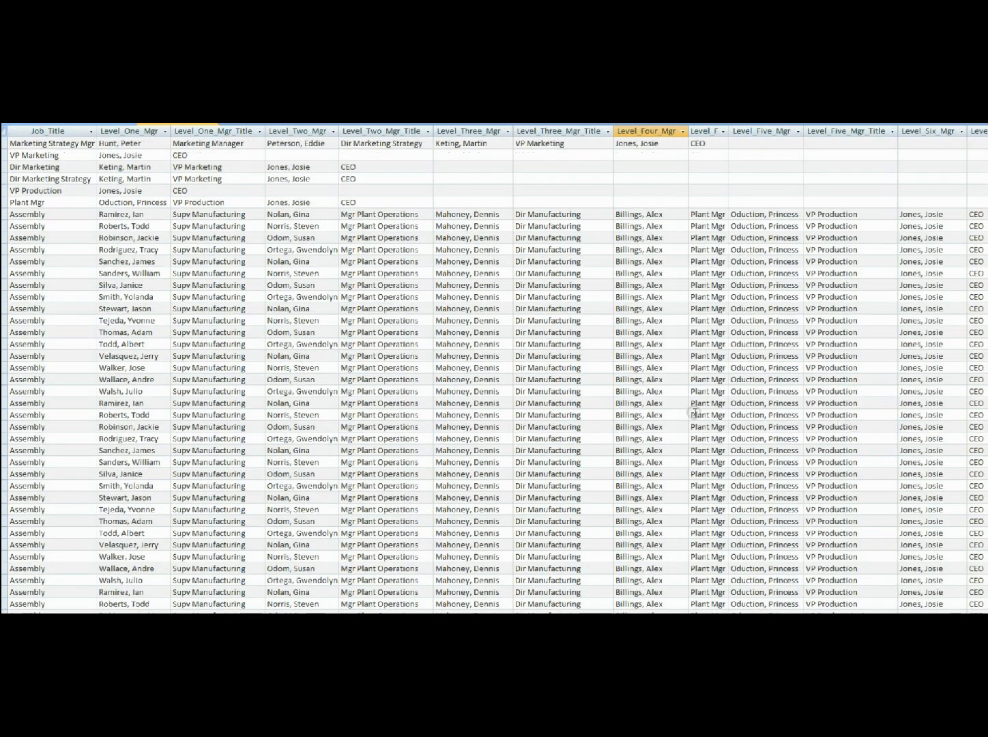
{"action": "left_click", "coordinate": [50, 318]}
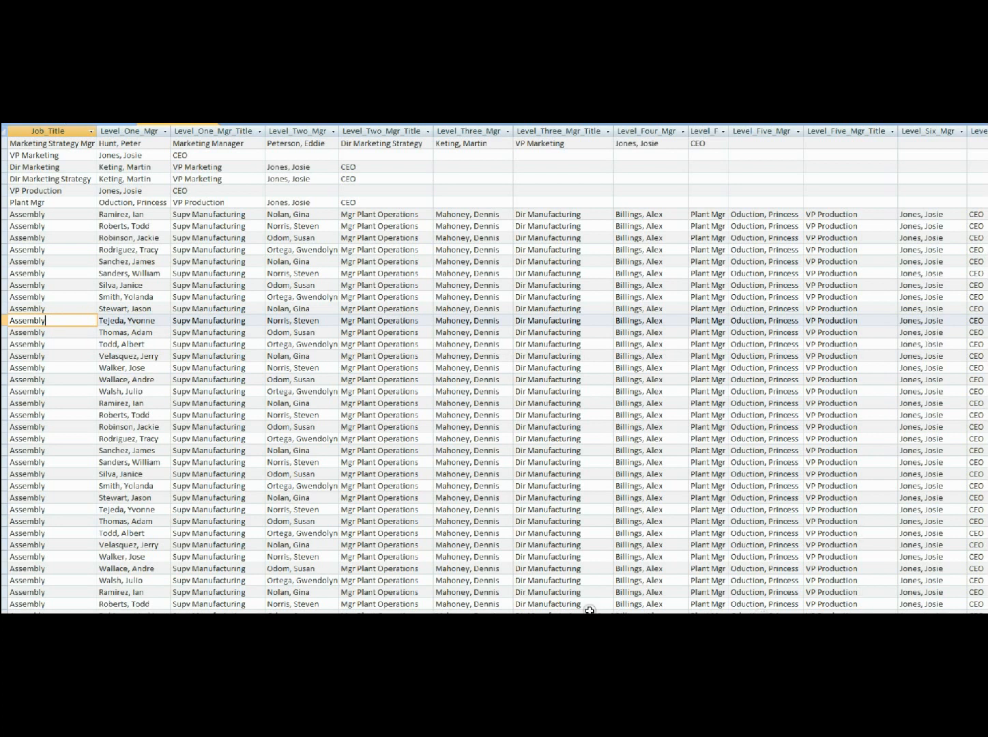
{"action": "scroll", "coordinate": [493, 369], "scroll_direction": "left", "scroll_amount": 4}
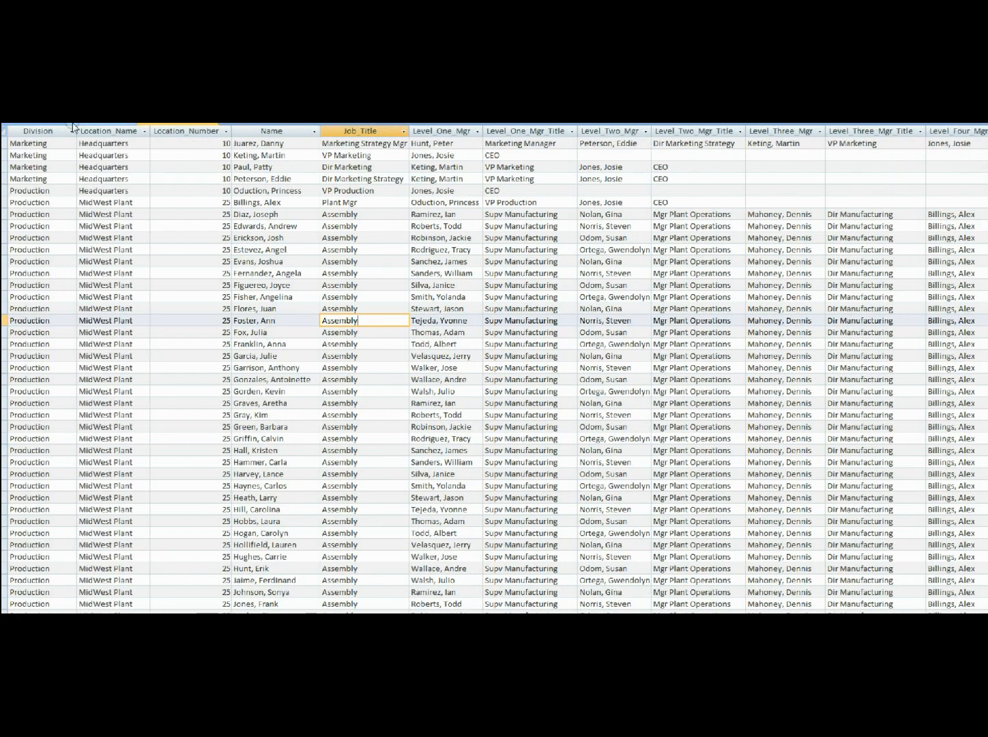
{"action": "key", "text": "ctrl+period"}
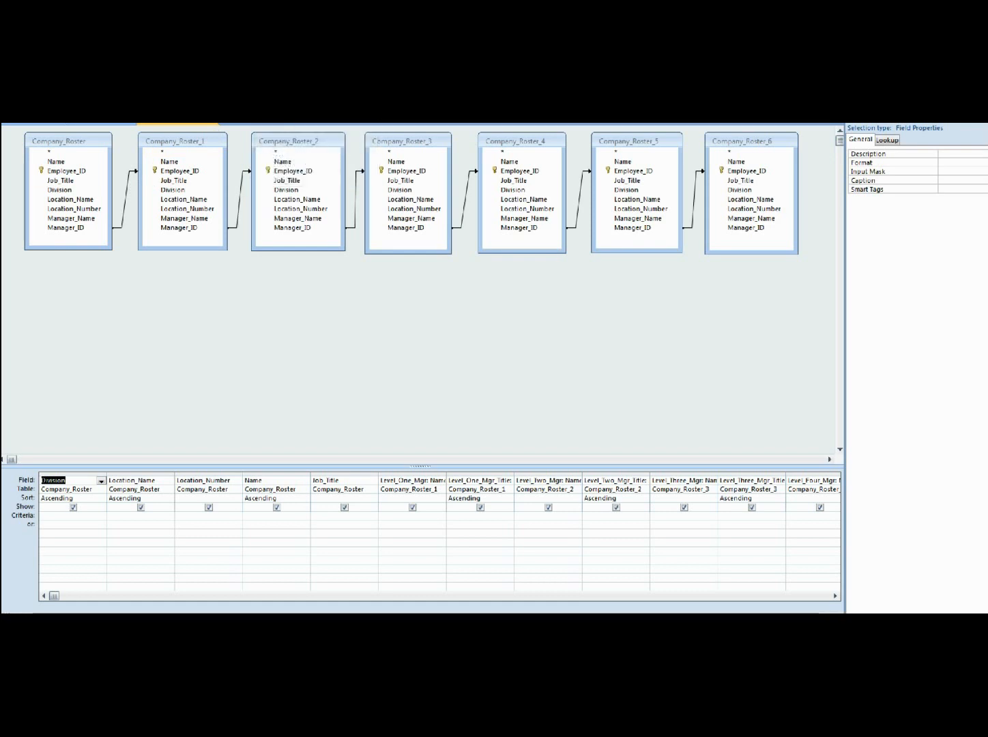
Step: Create a new query design and add six instances of the Company_Roster table
{"action": "left_click", "coordinate": [293, 82]}
{"action": "left_click", "coordinate": [464, 626]}
{"action": "left_click", "coordinate": [464, 626]}
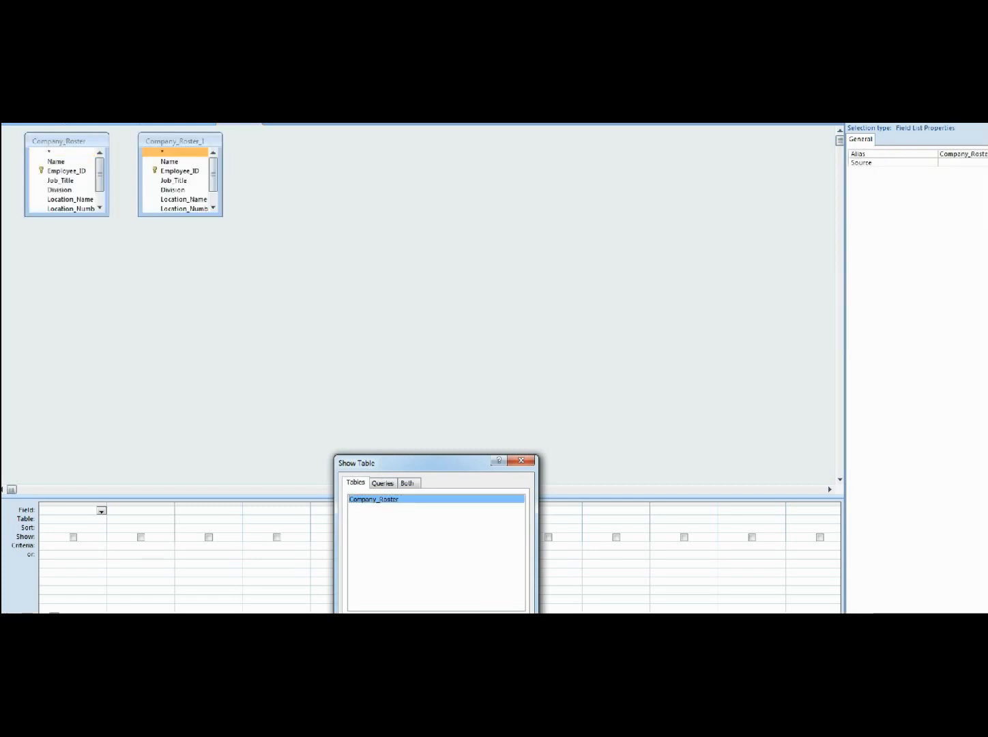
{"action": "left_click", "coordinate": [464, 627]}
{"action": "left_click", "coordinate": [464, 626]}
{"action": "left_click", "coordinate": [464, 626]}
{"action": "left_click", "coordinate": [464, 626]}
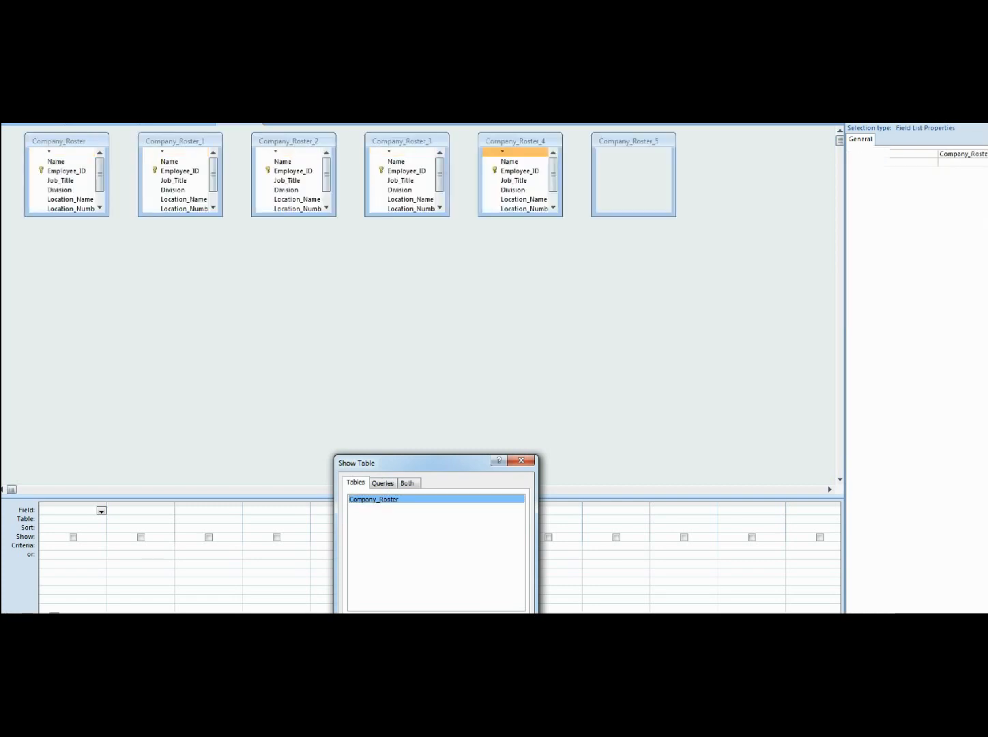
{"action": "left_click", "coordinate": [509, 626]}
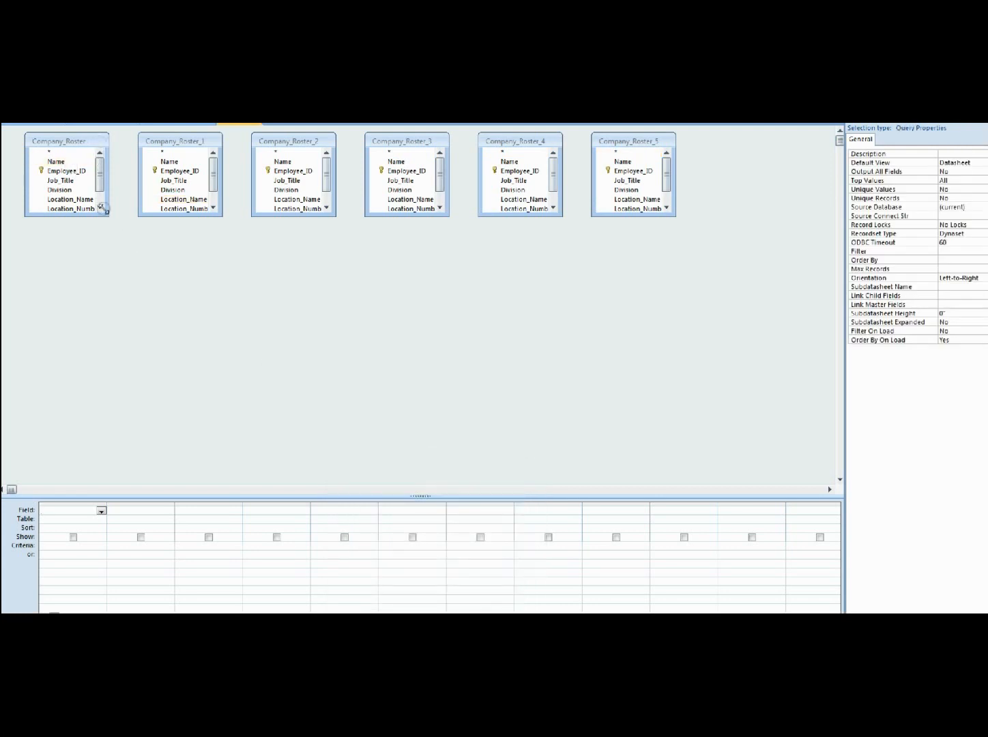
Step: Join Company_Roster's Manager_ID to Company_Roster_1's Employee_ID, including all records from Company_Roster
{"action": "left_click_drag", "start_coordinate": [108, 216], "coordinate": [165, 172]}
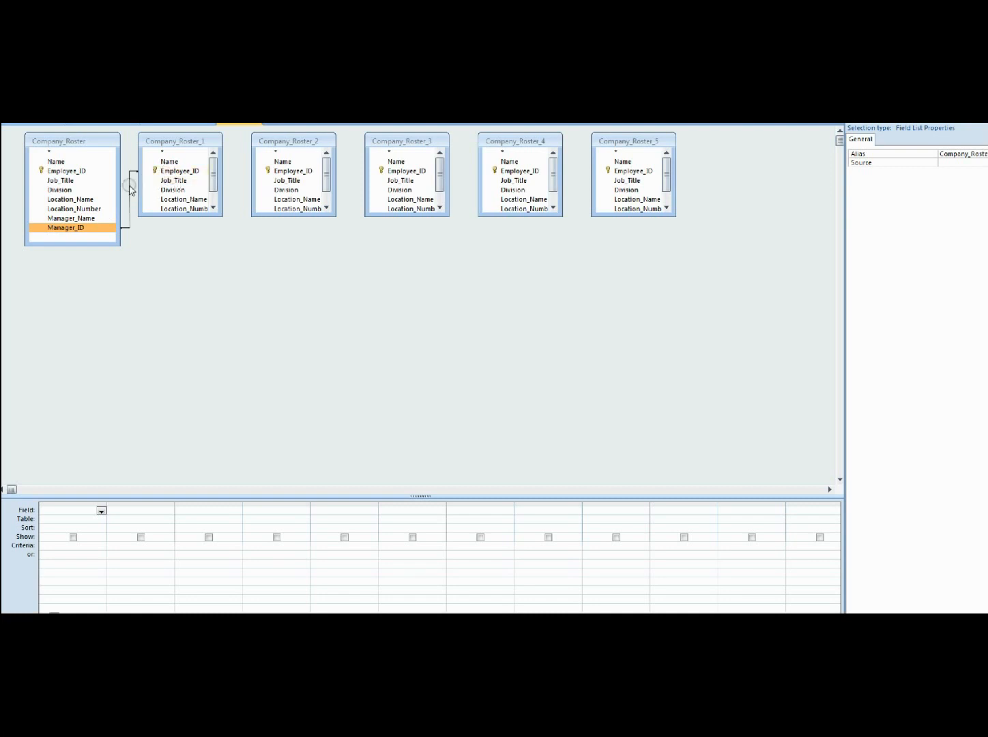
{"action": "double_click", "coordinate": [130, 189]}
{"action": "left_click", "coordinate": [323, 270]}
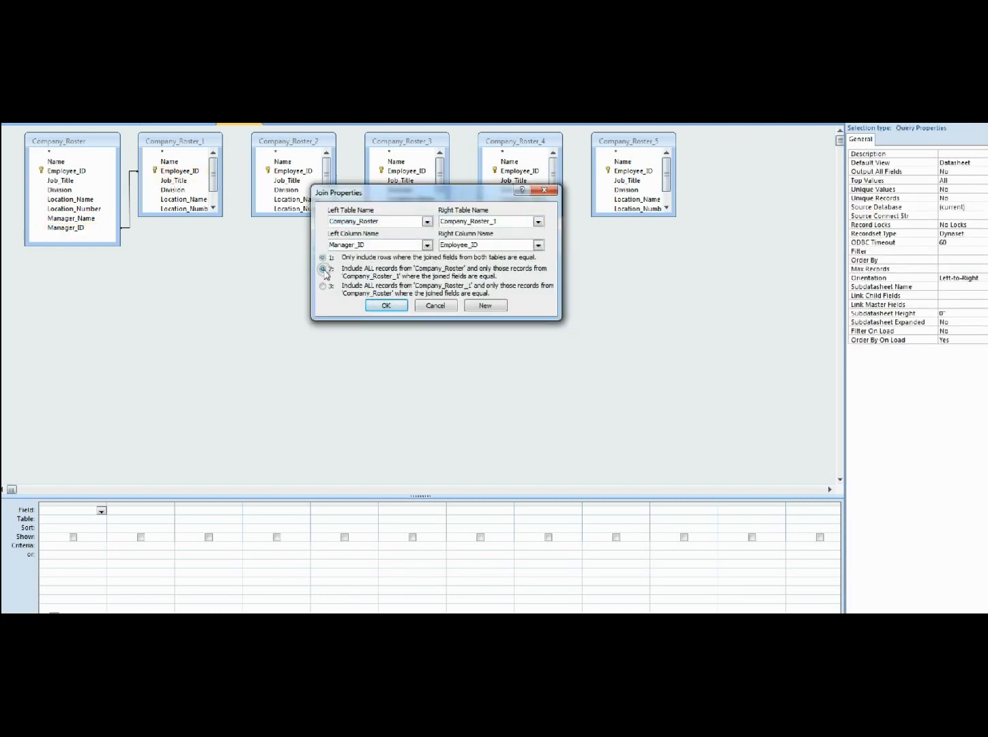
{"action": "left_click", "coordinate": [388, 305]}
Step: Join Company_Roster_1's Manager_ID to Company_Roster_2's Employee_ID, including all records from Company_Roster_1
{"action": "left_click_drag", "start_coordinate": [217, 225], "coordinate": [281, 172]}
{"action": "left_click", "coordinate": [213, 232]}
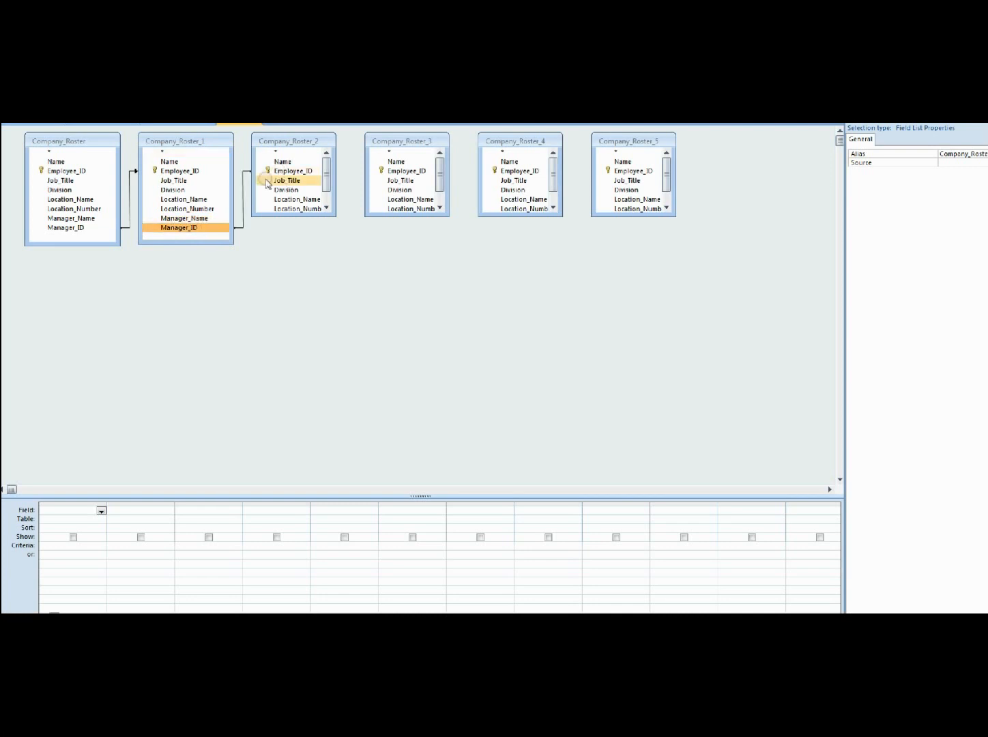
{"action": "double_click", "coordinate": [243, 192]}
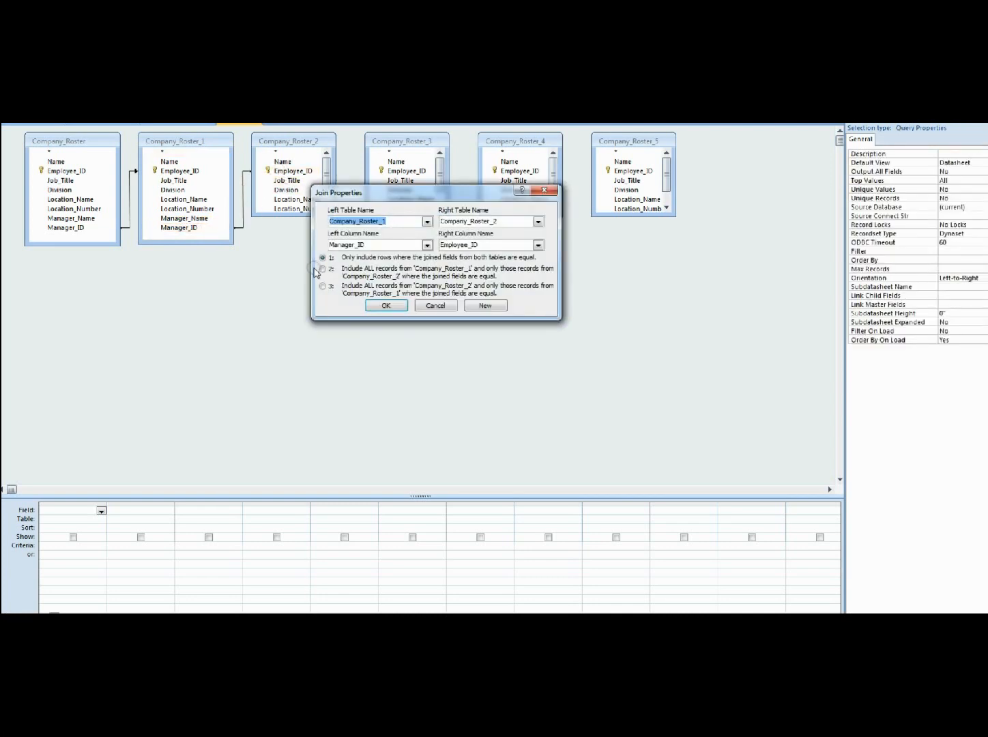
{"action": "left_click", "coordinate": [322, 269]}
{"action": "left_click", "coordinate": [386, 307]}
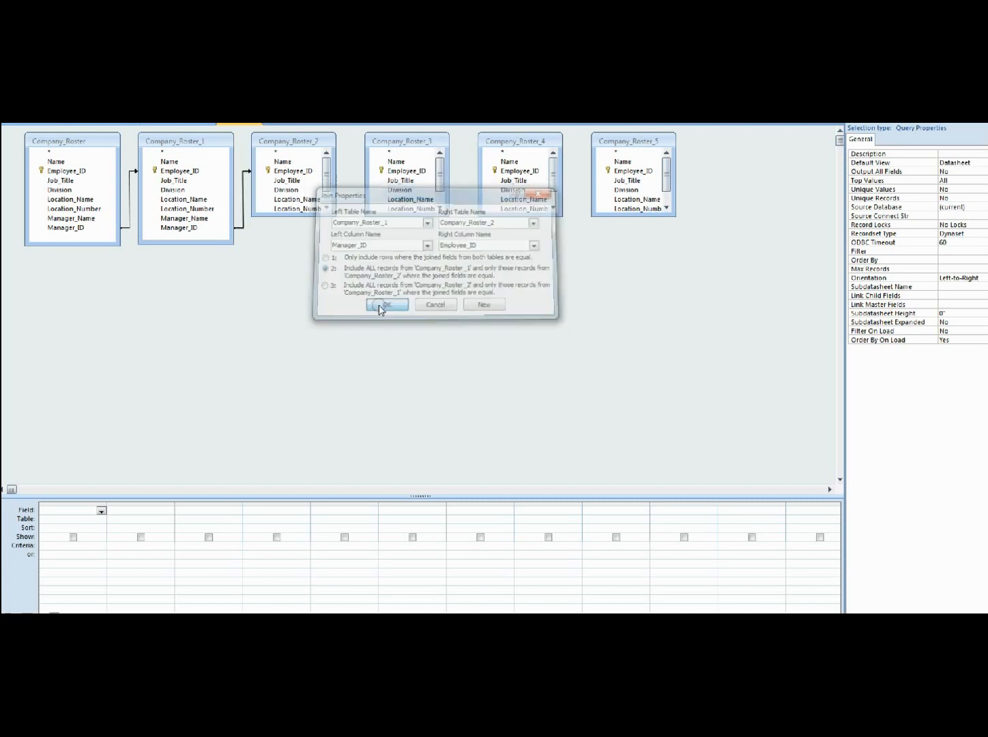
Step: Join Company_Roster_2's Manager_ID to Company_Roster_3's Employee_ID, including all records from Company_Roster_2
{"action": "left_click_drag", "start_coordinate": [329, 217], "coordinate": [403, 171]}
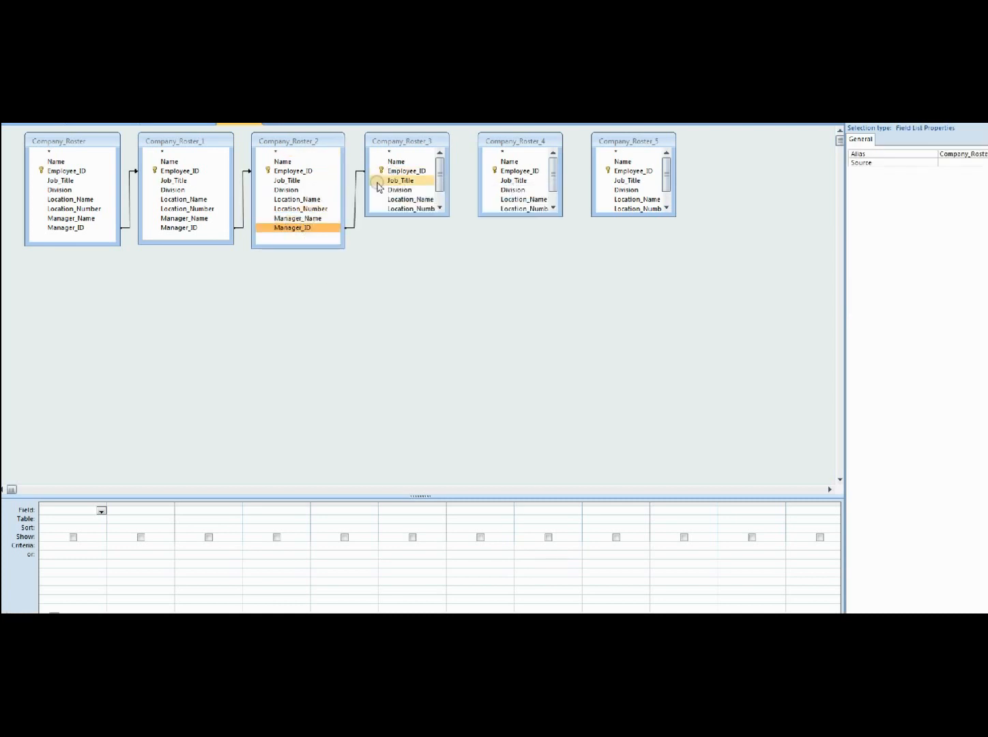
{"action": "double_click", "coordinate": [357, 193]}
{"action": "left_click", "coordinate": [324, 269]}
{"action": "left_click", "coordinate": [386, 306]}
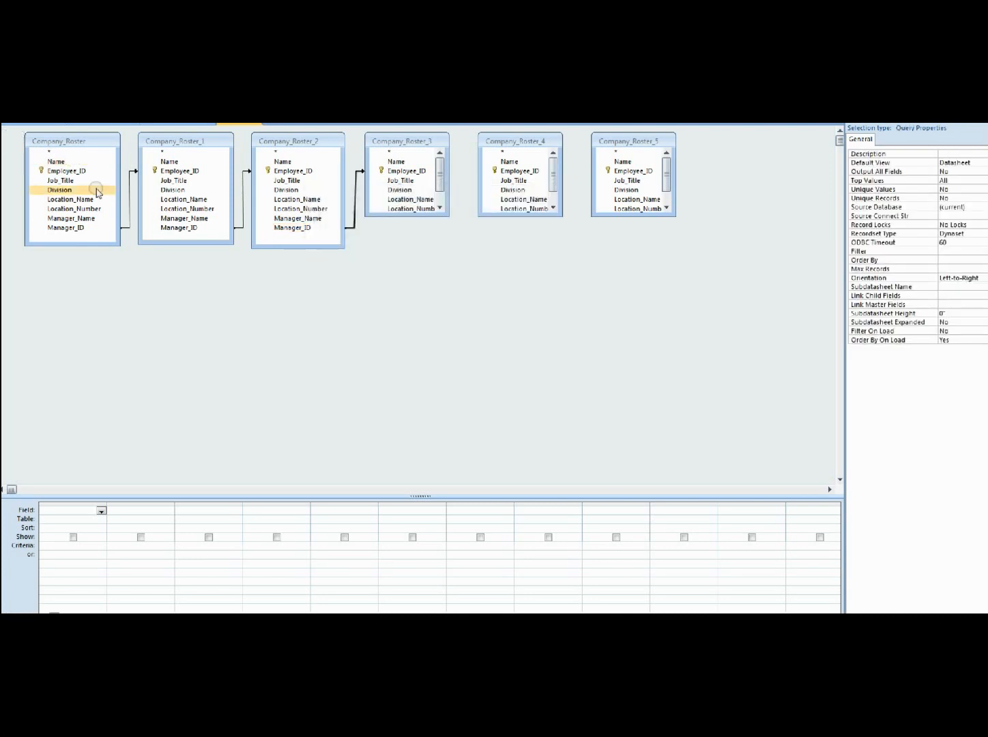
Step: Add the Name and Job_Title fields from Company_Roster, Company_Roster_1, Company_Roster_2 and Company_Roster_3 to the query, in that order
{"action": "left_click", "coordinate": [65, 163]}
{"action": "double_click", "coordinate": [66, 164]}
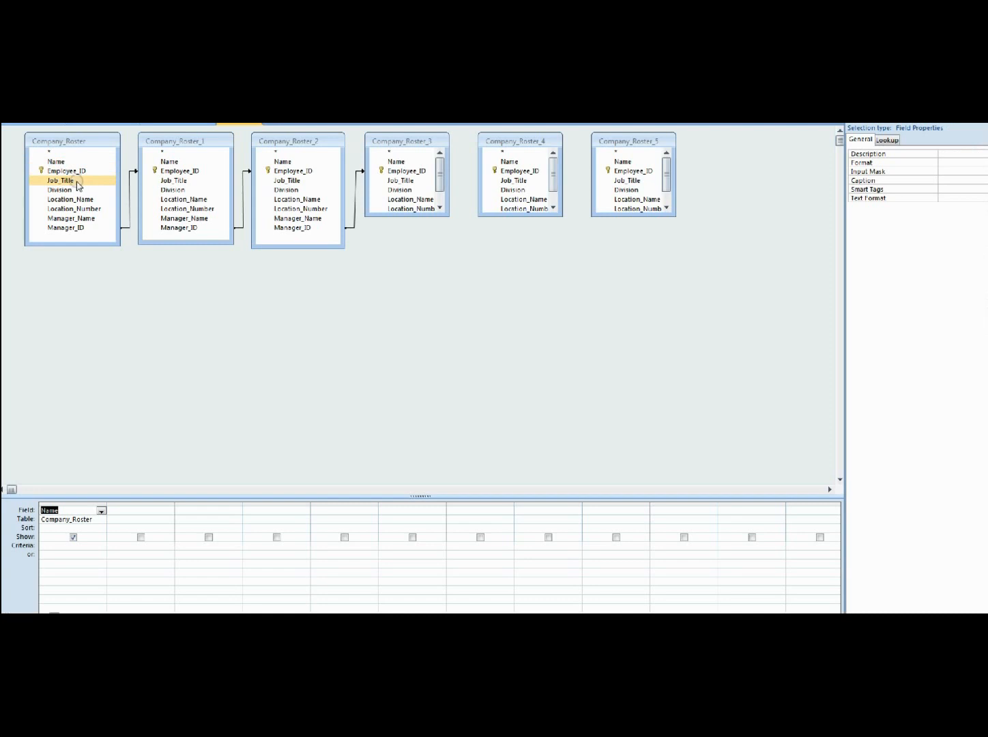
{"action": "double_click", "coordinate": [78, 184]}
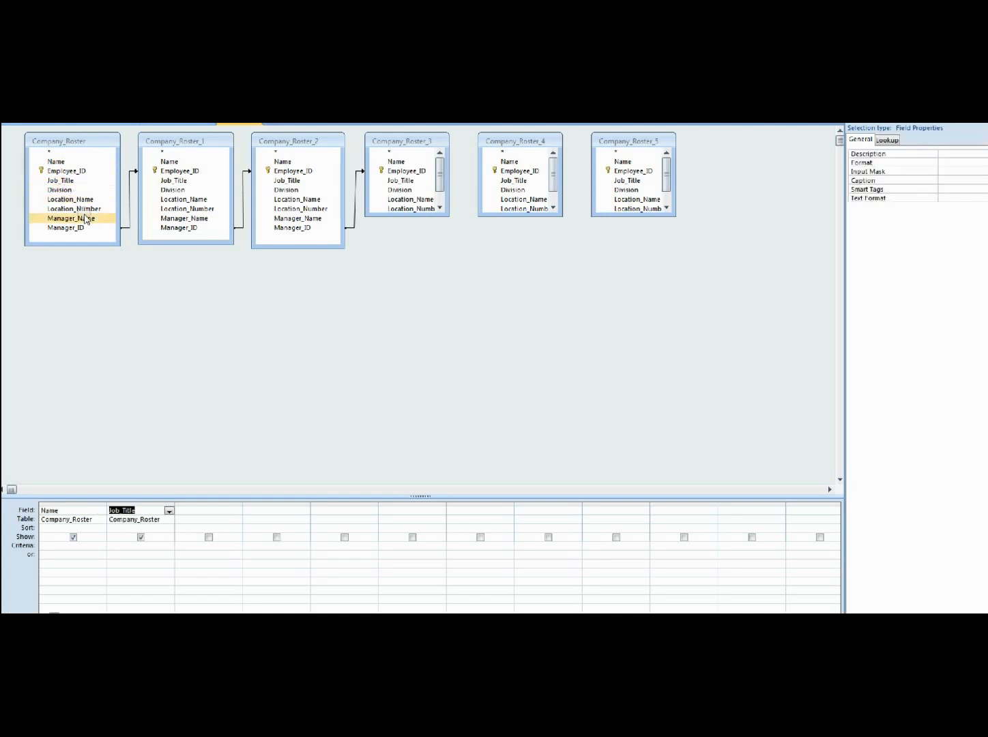
{"action": "double_click", "coordinate": [178, 164]}
{"action": "left_click", "coordinate": [183, 172]}
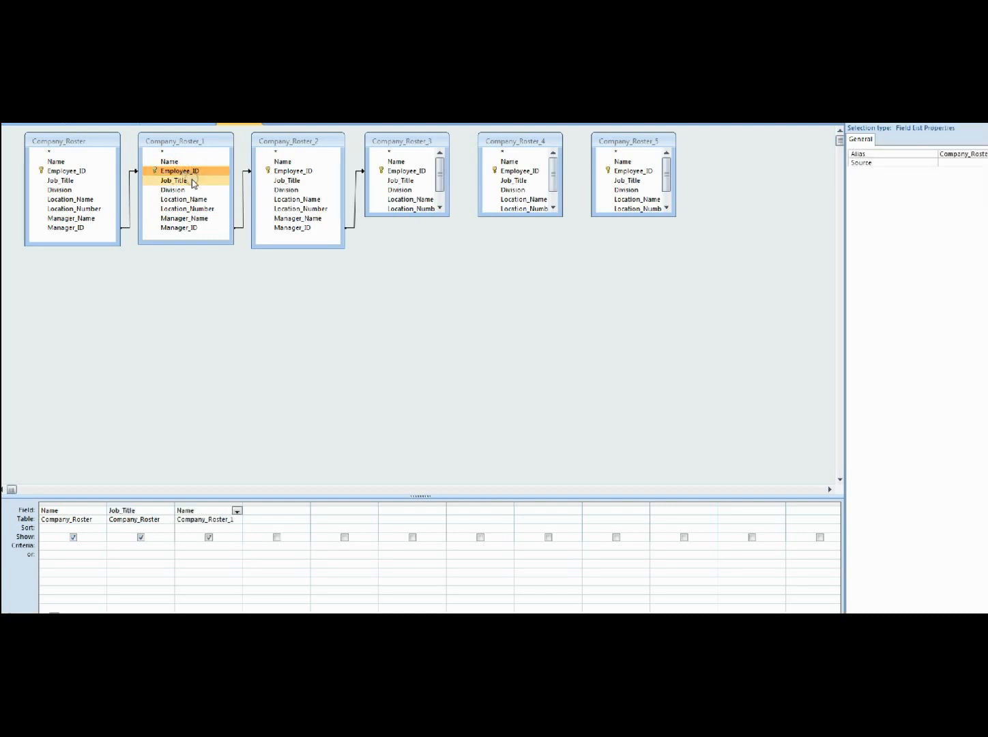
{"action": "double_click", "coordinate": [193, 181]}
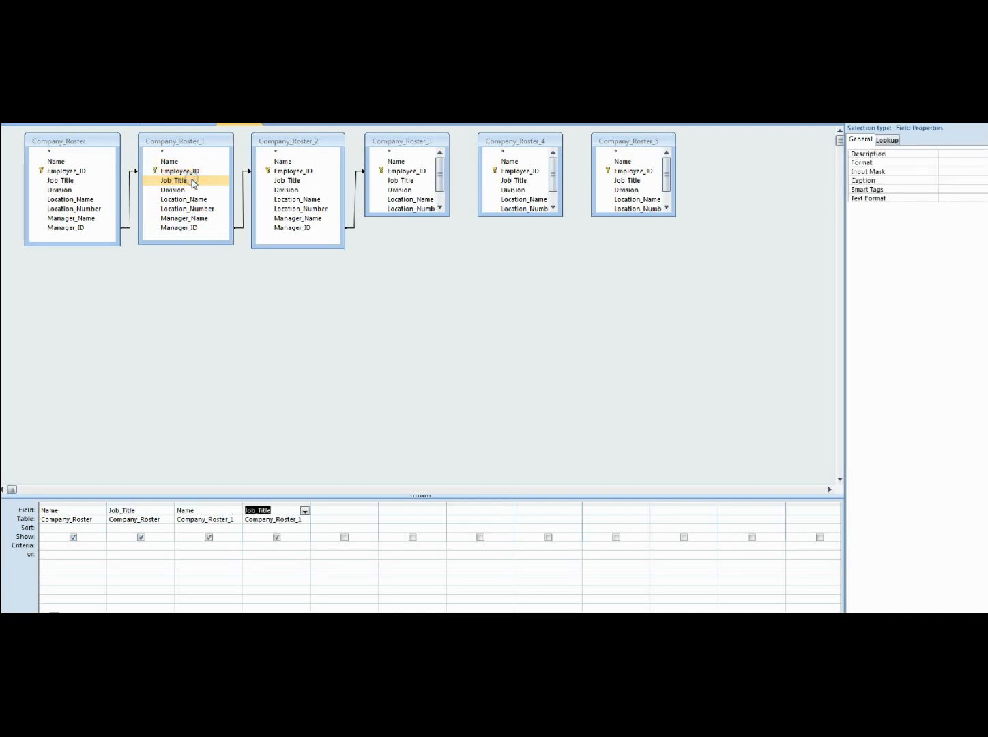
{"action": "double_click", "coordinate": [294, 161]}
{"action": "double_click", "coordinate": [288, 180]}
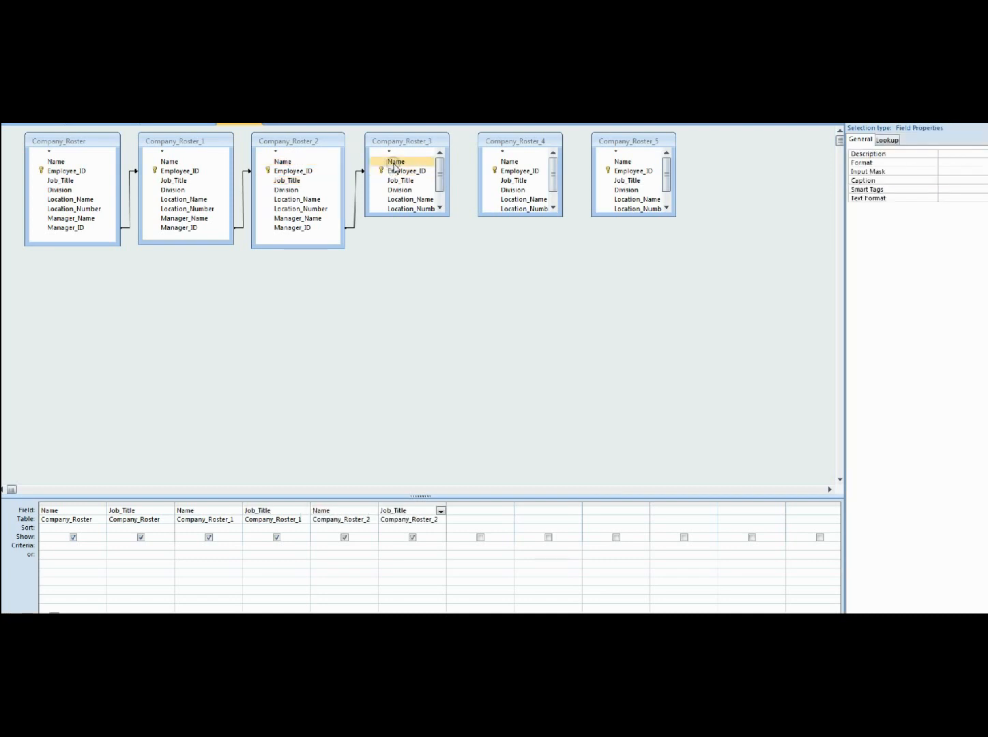
{"action": "double_click", "coordinate": [394, 162]}
{"action": "double_click", "coordinate": [402, 181]}
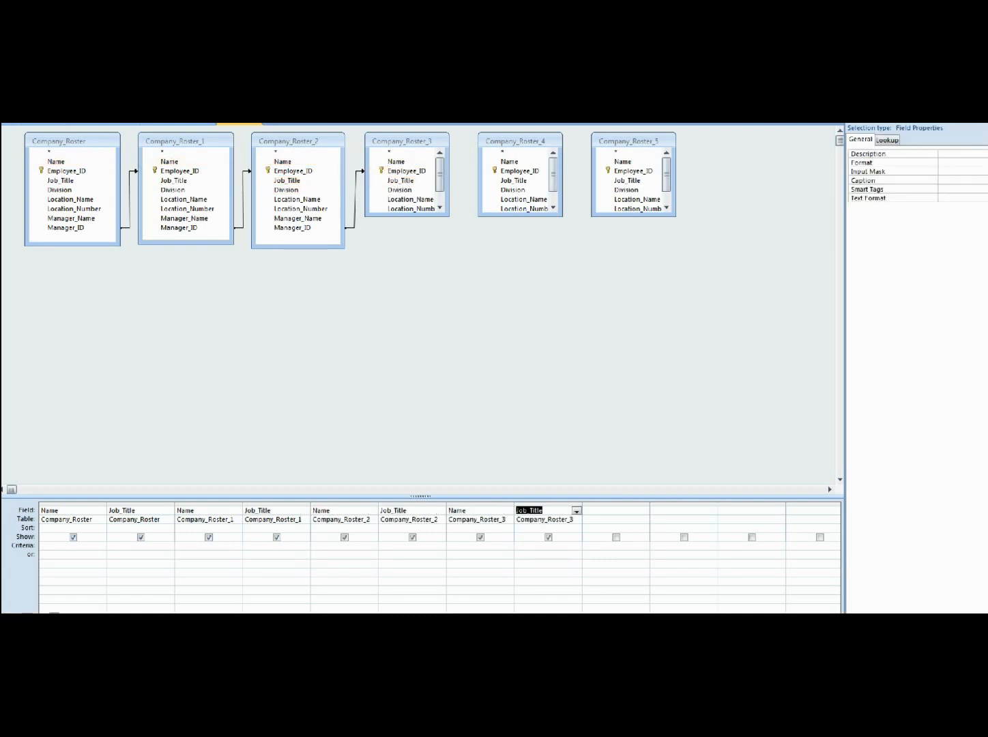
Step: Remove the unjoined Company_Roster_4 and Company_Roster_5 tables from the query design
{"action": "left_click", "coordinate": [421, 372]}
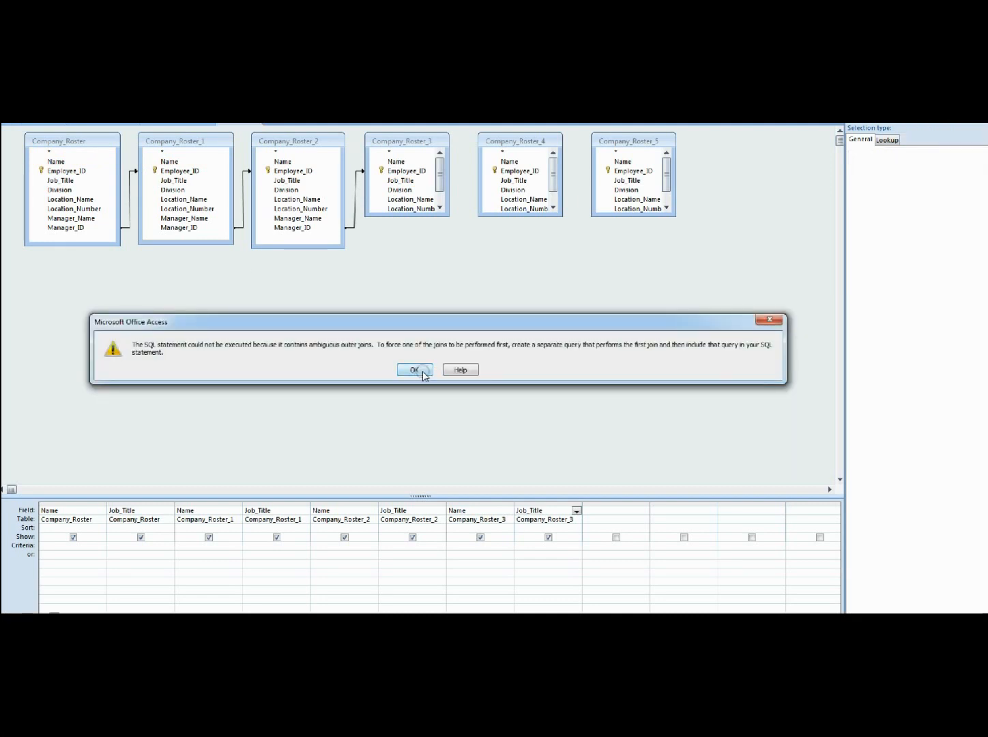
{"action": "left_click", "coordinate": [535, 141]}
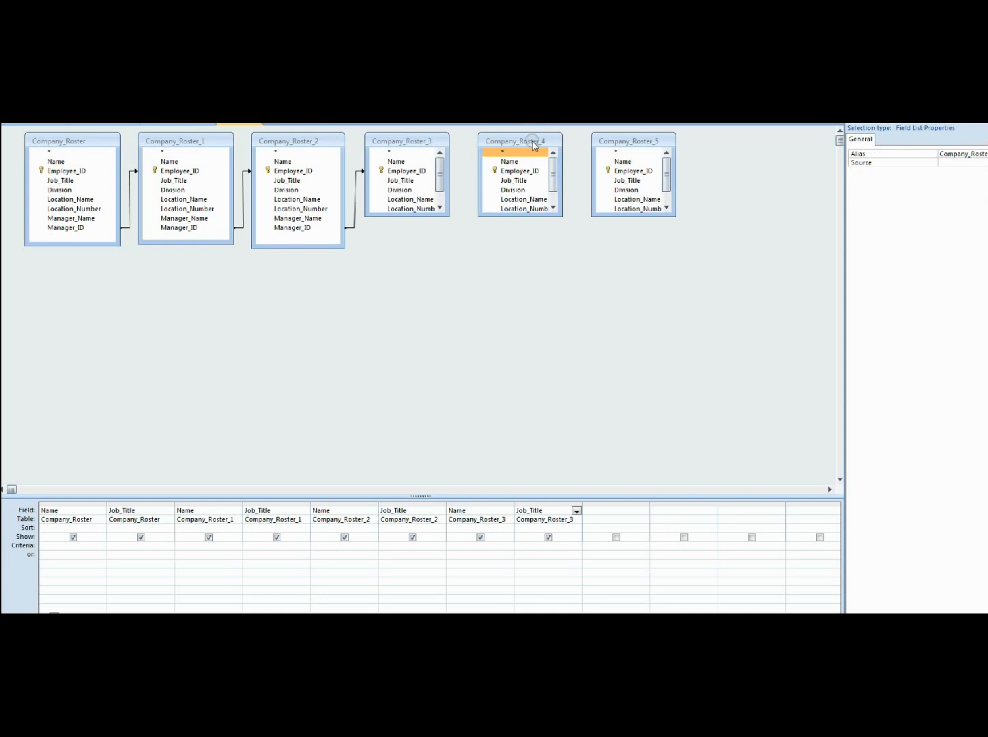
{"action": "key", "text": "Delete"}
{"action": "left_click", "coordinate": [624, 141]}
{"action": "key", "text": "Delete"}
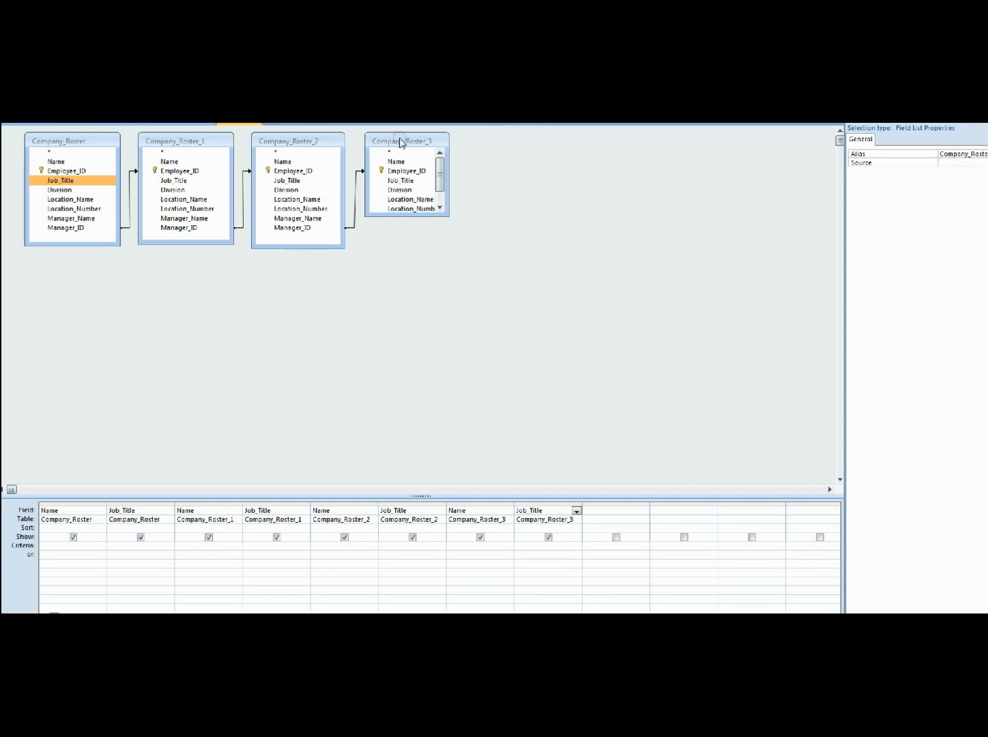
Step: Run the query and examine the manager names and job titles returned for each level of employee
{"action": "key", "text": "ctrl+period"}
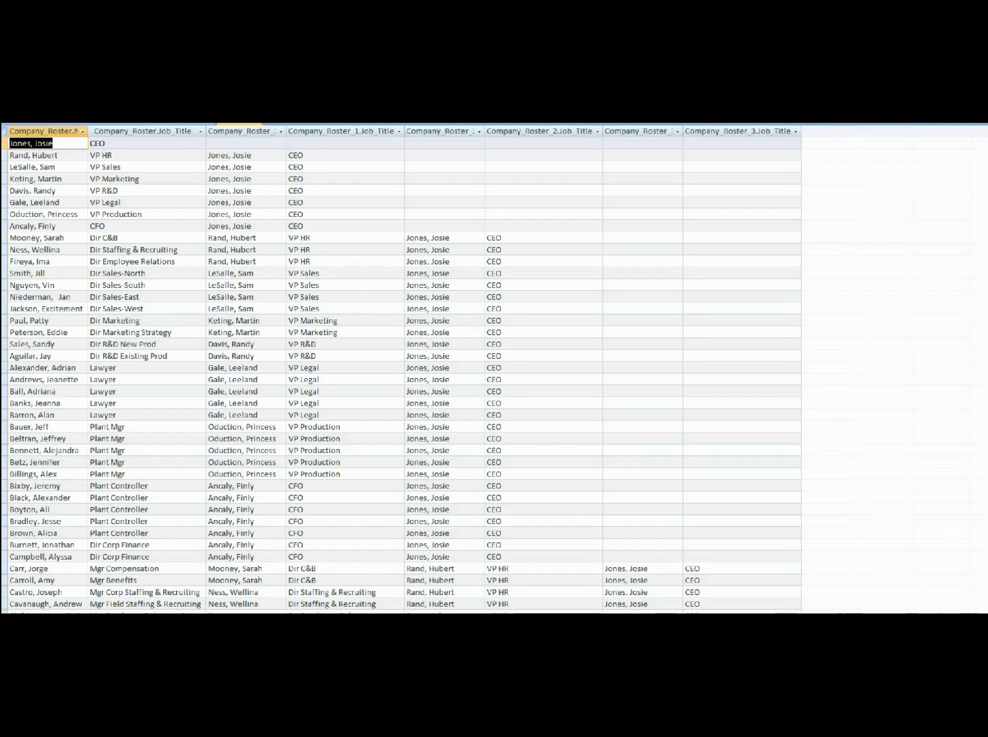
{"action": "scroll", "coordinate": [220, 331], "scroll_direction": "down", "scroll_amount": 2}
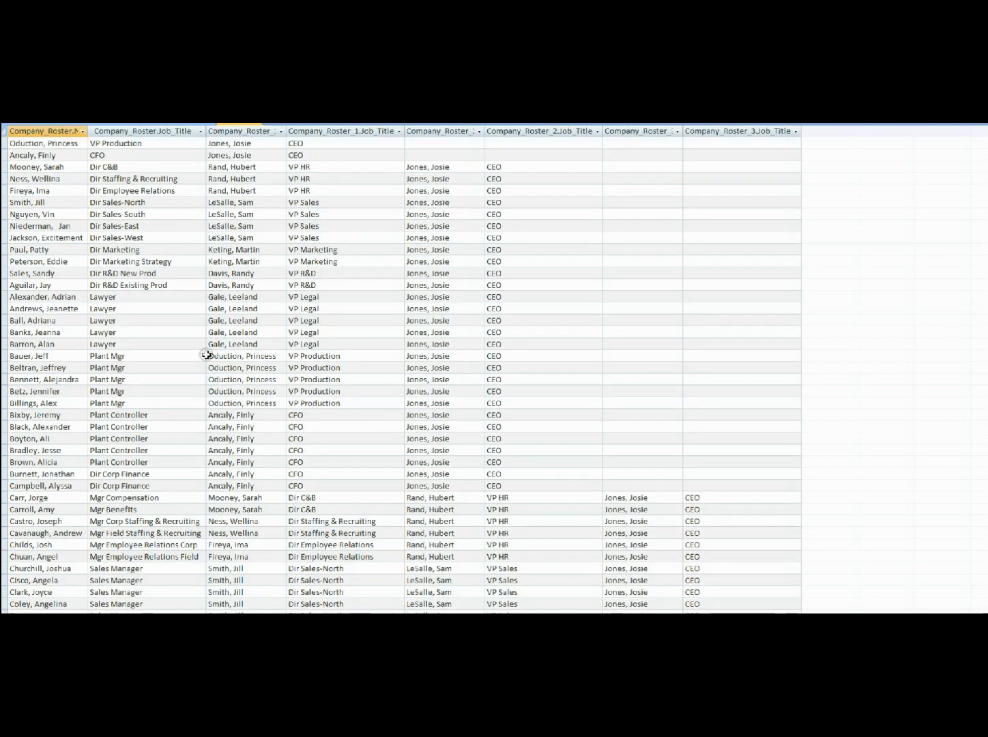
{"action": "scroll", "coordinate": [207, 351], "scroll_direction": "up", "scroll_amount": 2}
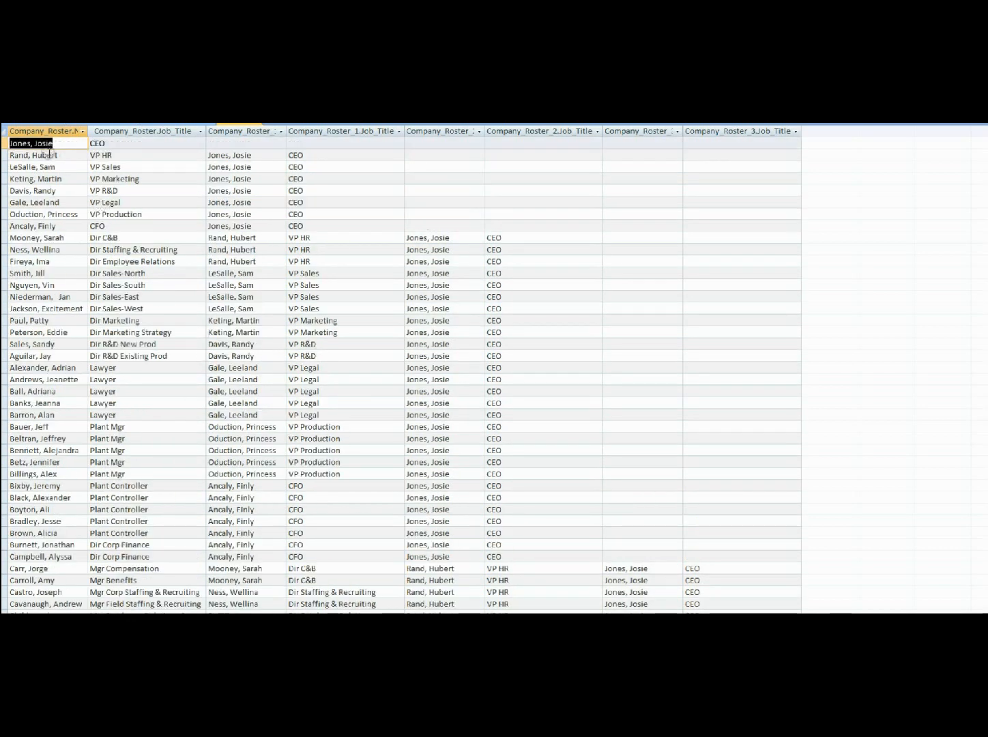
{"action": "scroll", "coordinate": [222, 386], "scroll_direction": "down", "scroll_amount": 5}
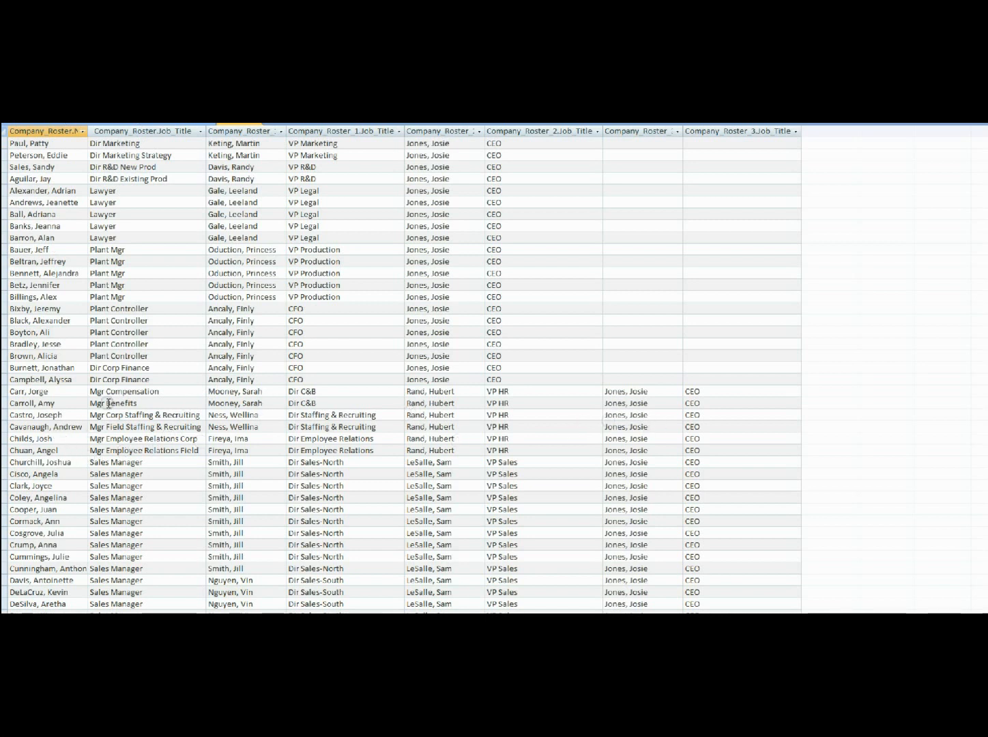
{"action": "left_click", "coordinate": [725, 396]}
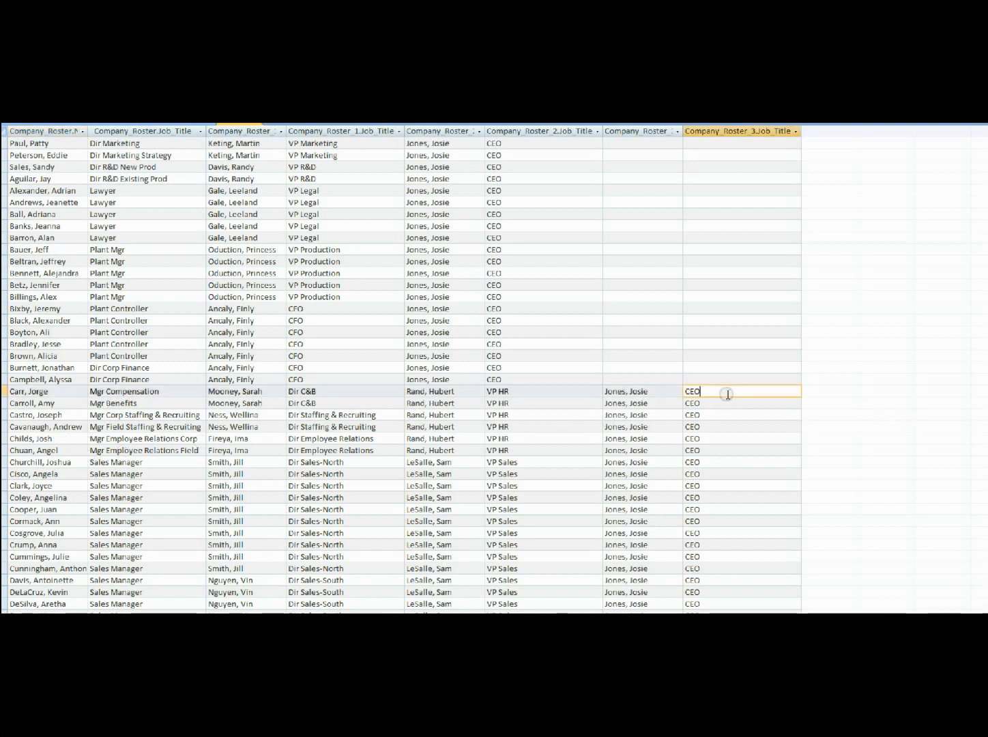
{"action": "scroll", "coordinate": [742, 462], "scroll_direction": "down", "scroll_amount": 4}
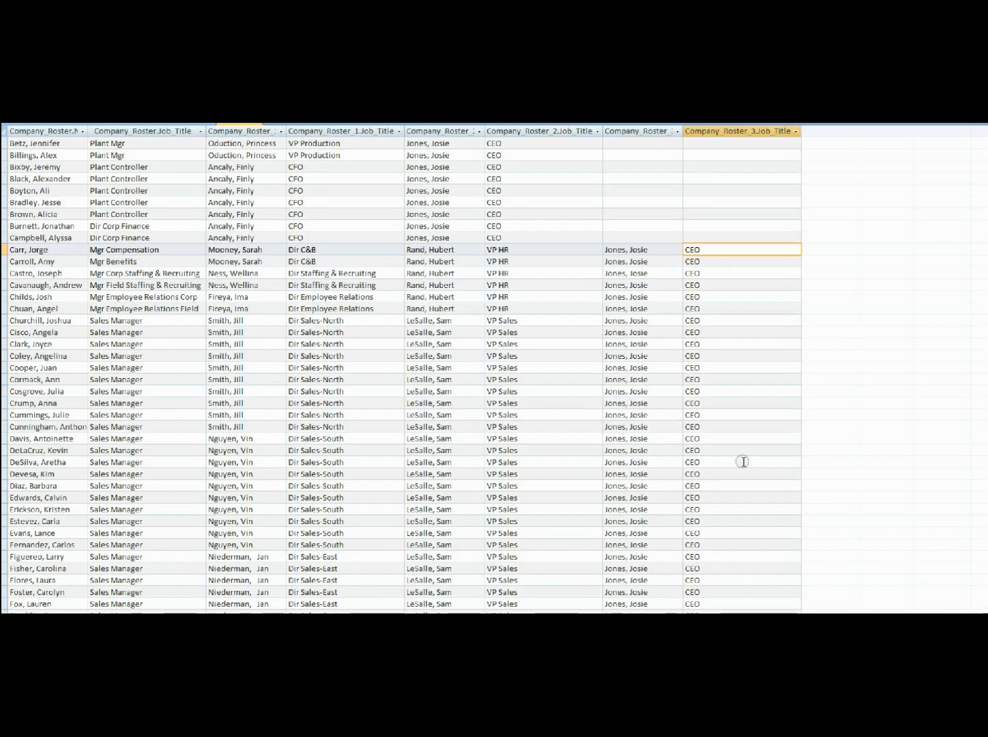
{"action": "scroll", "coordinate": [742, 462], "scroll_direction": "up", "scroll_amount": 2}
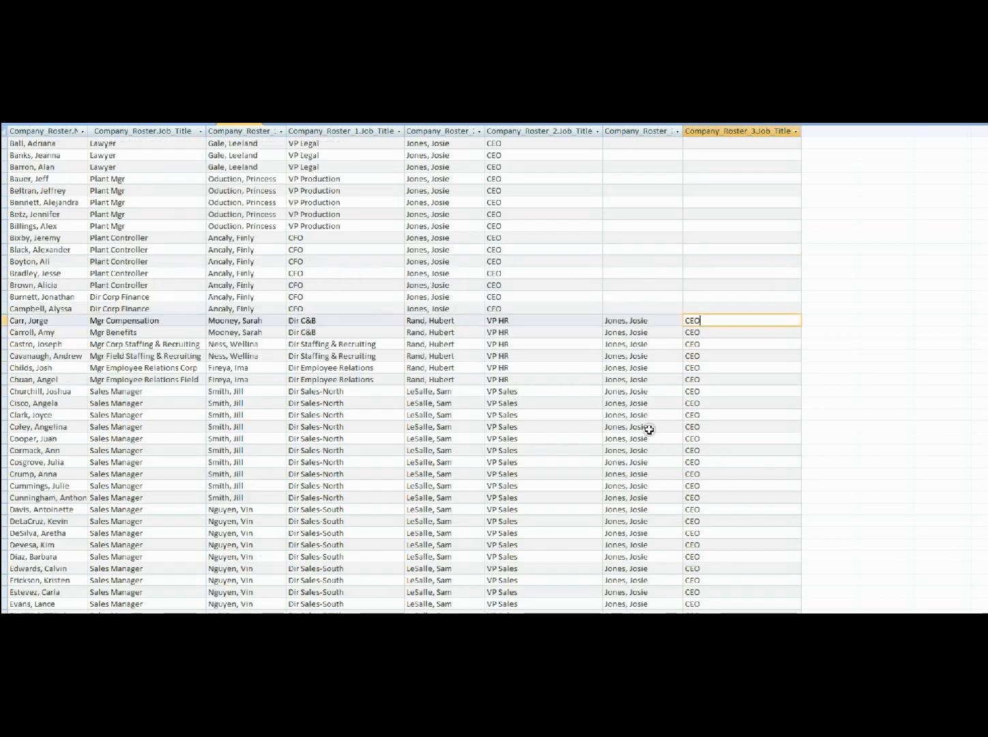
{"action": "left_click", "coordinate": [104, 344]}
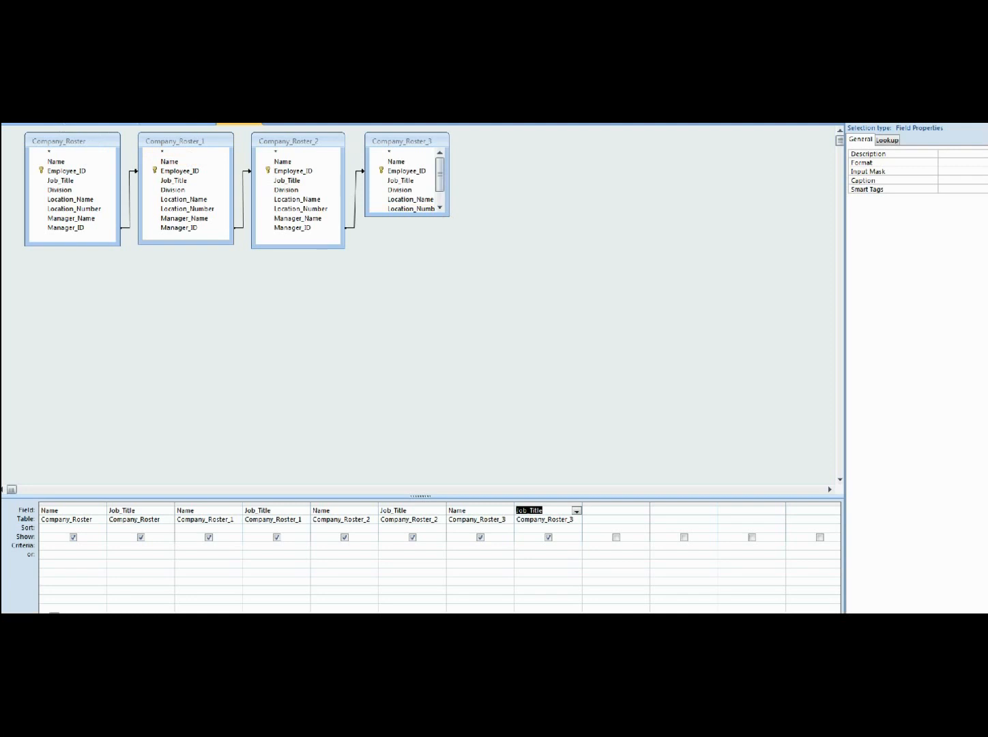
Step: Return to the query design and add one more instance of the Company_Roster table
{"action": "left_click", "coordinate": [205, 78]}
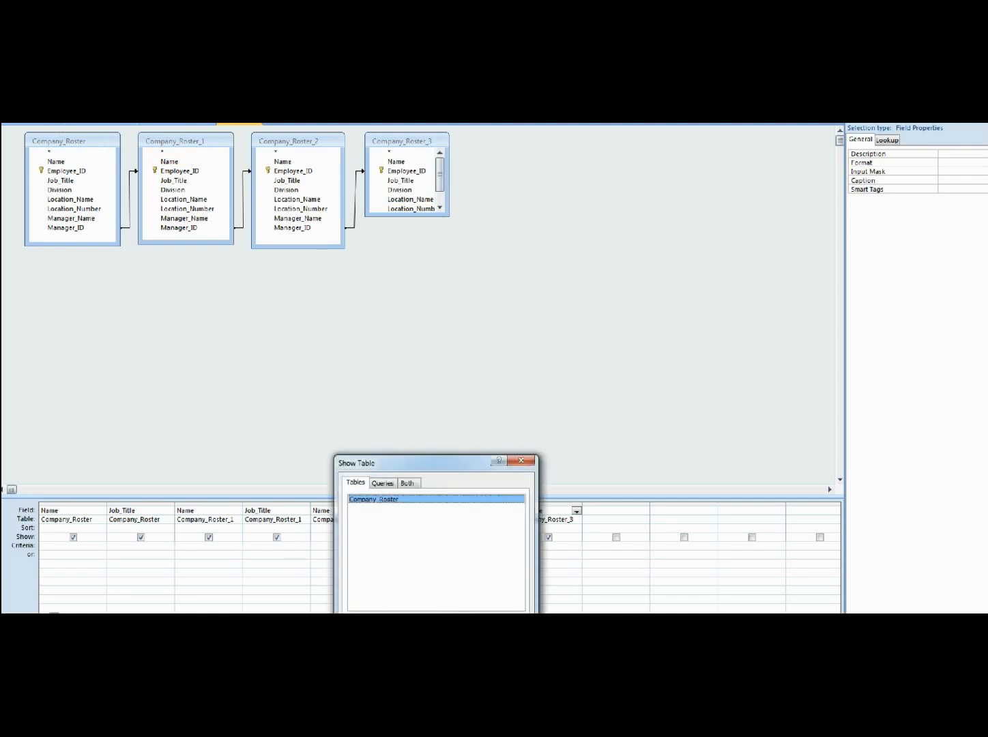
{"action": "left_click", "coordinate": [465, 628]}
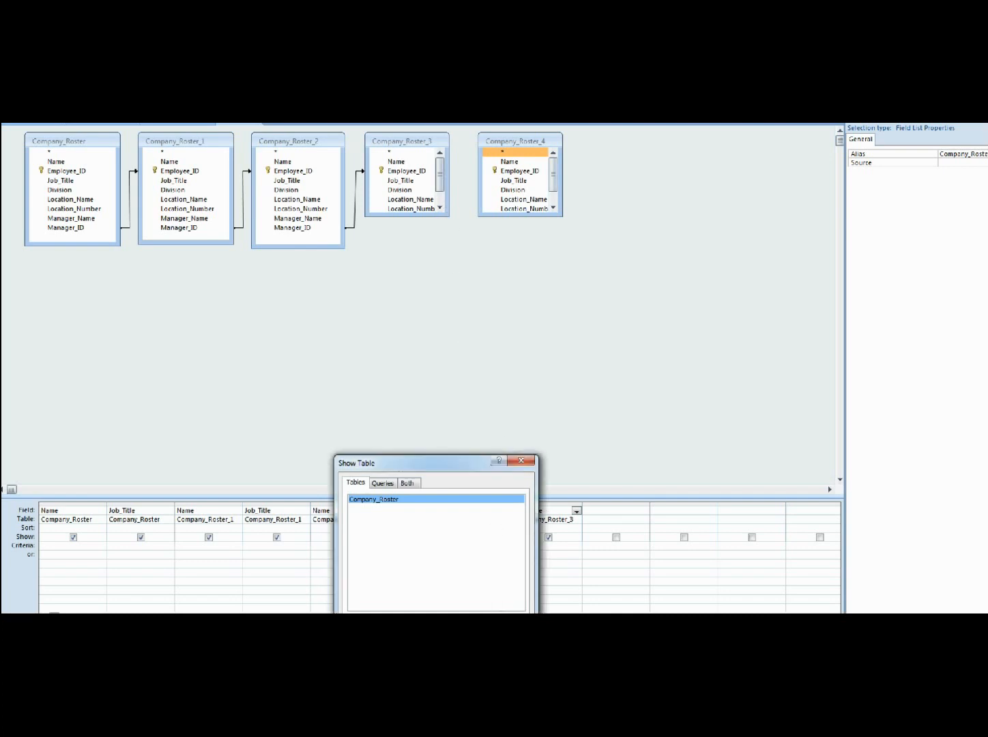
{"action": "left_click", "coordinate": [508, 629]}
Step: Join Company_Roster_3's Manager_ID to Company_Roster_4's Employee_ID, including all records from Company_Roster_3
{"action": "left_click_drag", "start_coordinate": [445, 213], "coordinate": [458, 266]}
{"action": "left_click_drag", "start_coordinate": [417, 229], "coordinate": [512, 171]}
{"action": "double_click", "coordinate": [469, 184]}
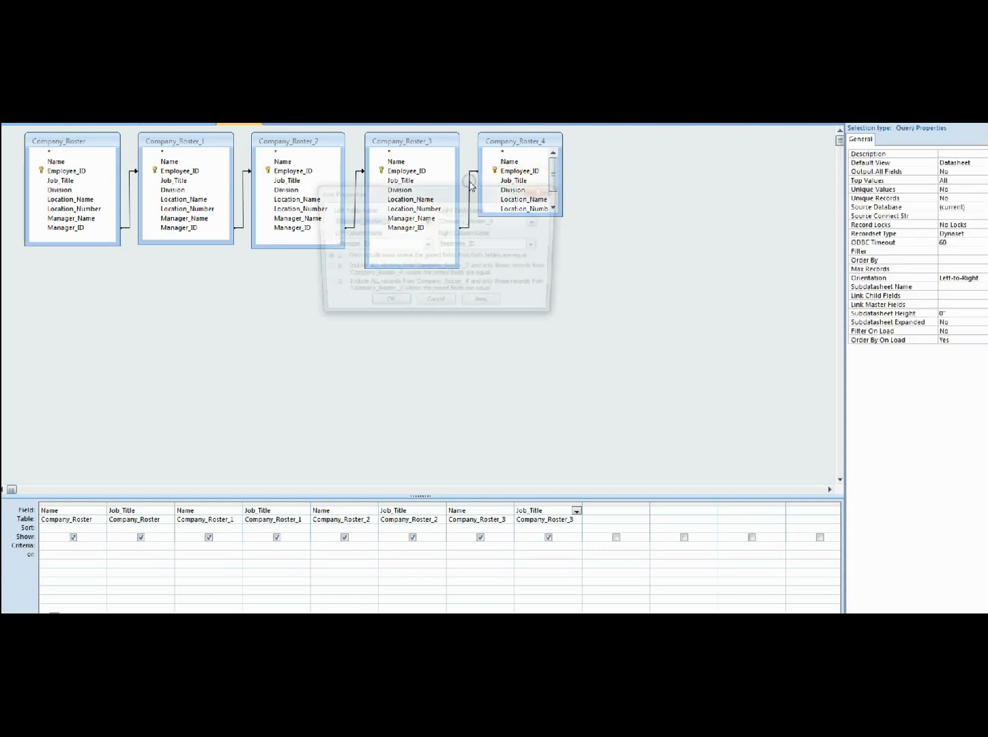
{"action": "left_click", "coordinate": [323, 269]}
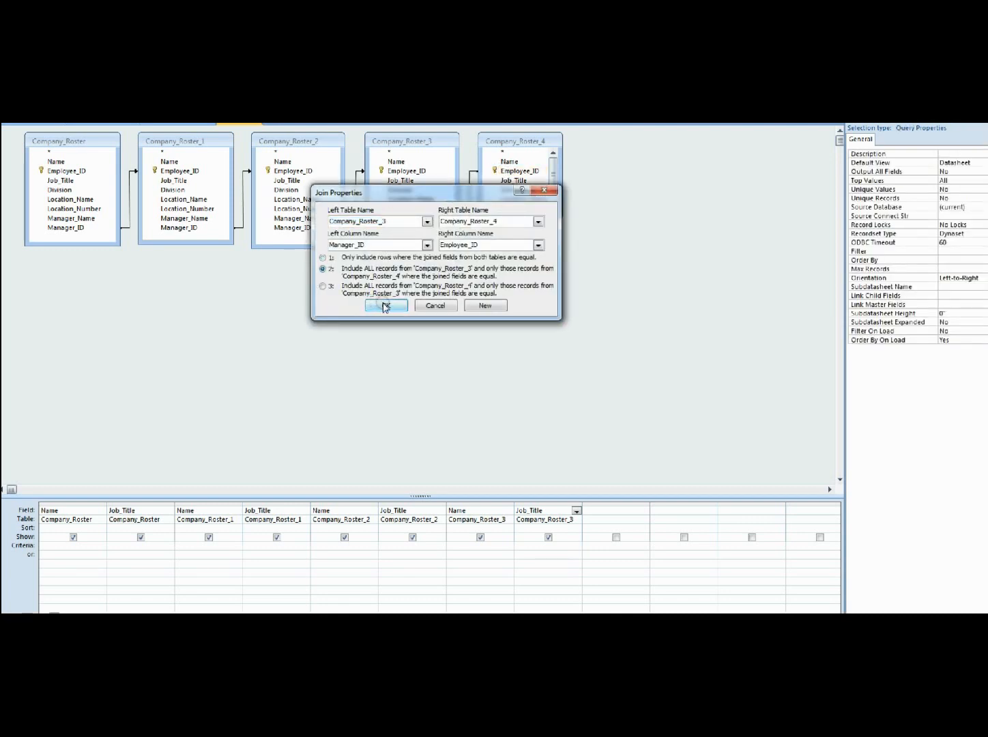
{"action": "left_click", "coordinate": [379, 305]}
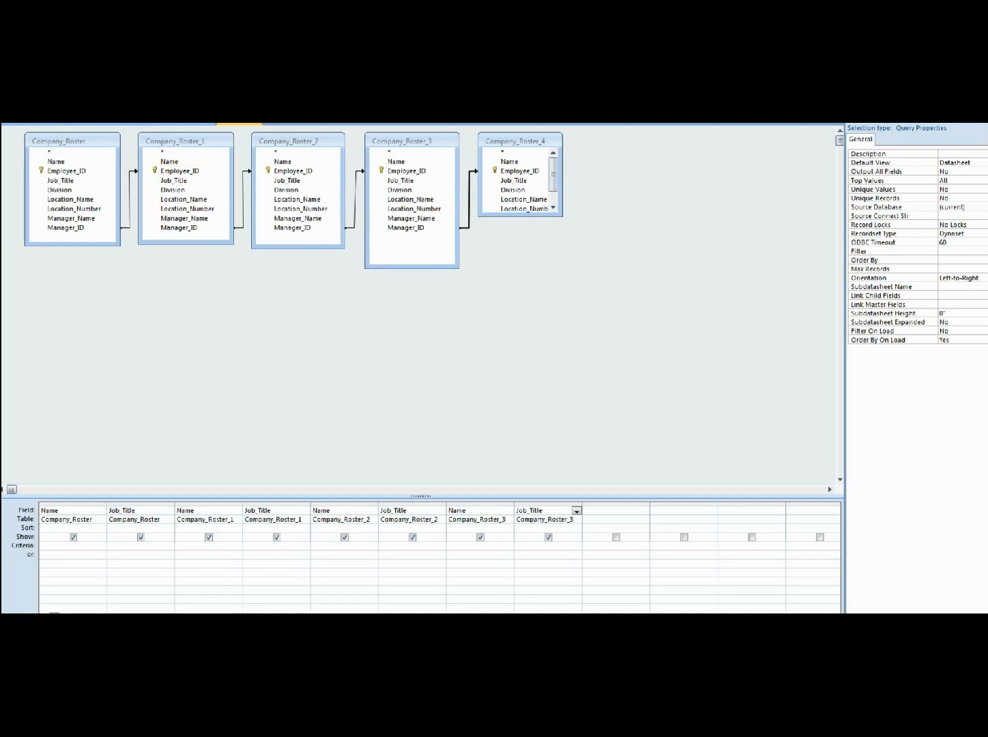
Step: Run the query with the Company_Roster_4 join and check how far each employee's management chain extends
{"action": "left_click", "coordinate": [17, 124]}
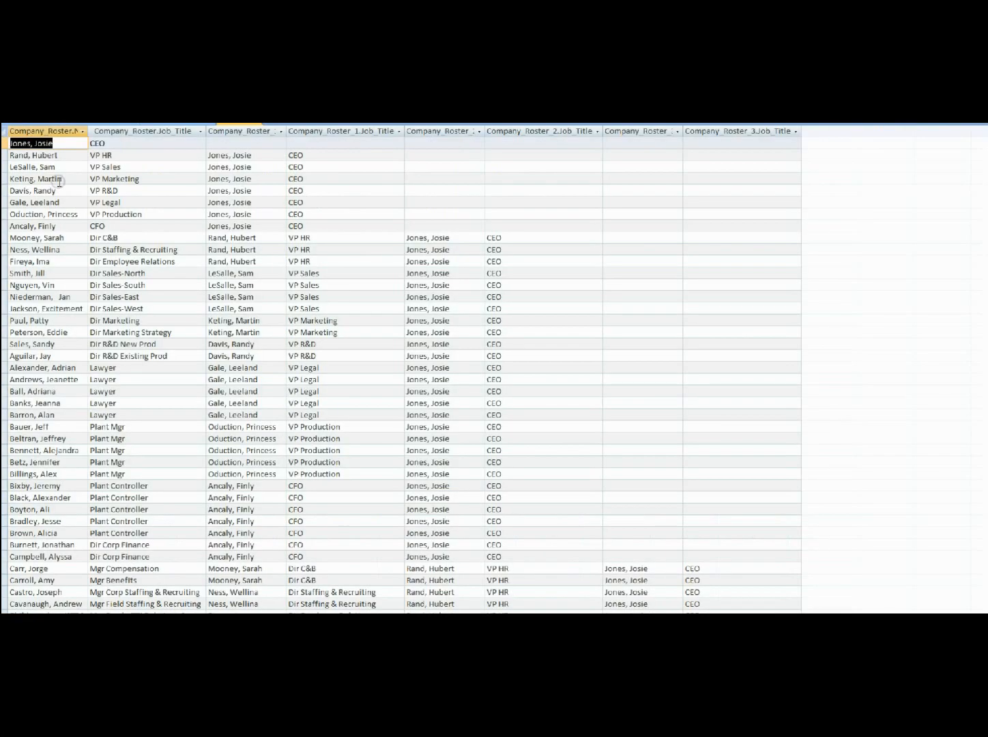
{"action": "scroll", "coordinate": [474, 370], "scroll_direction": "down", "scroll_amount": 2}
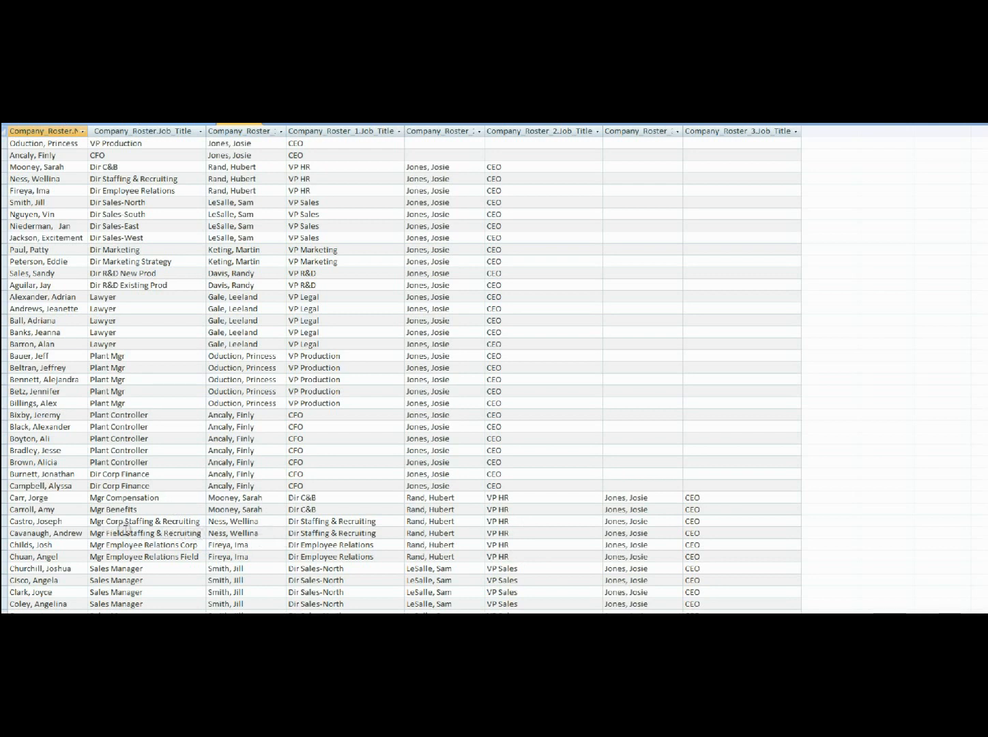
{"action": "scroll", "coordinate": [125, 540], "scroll_direction": "down", "scroll_amount": 1}
{"action": "scroll", "coordinate": [123, 541], "scroll_direction": "down", "scroll_amount": 2}
{"action": "scroll", "coordinate": [128, 527], "scroll_direction": "up", "scroll_amount": 2}
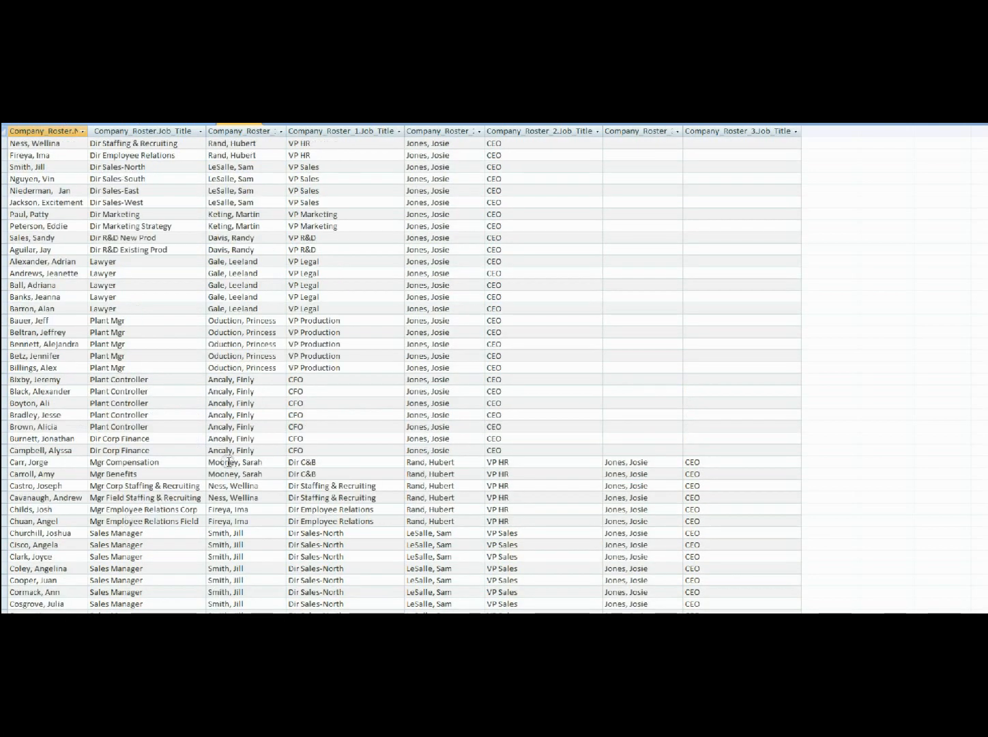